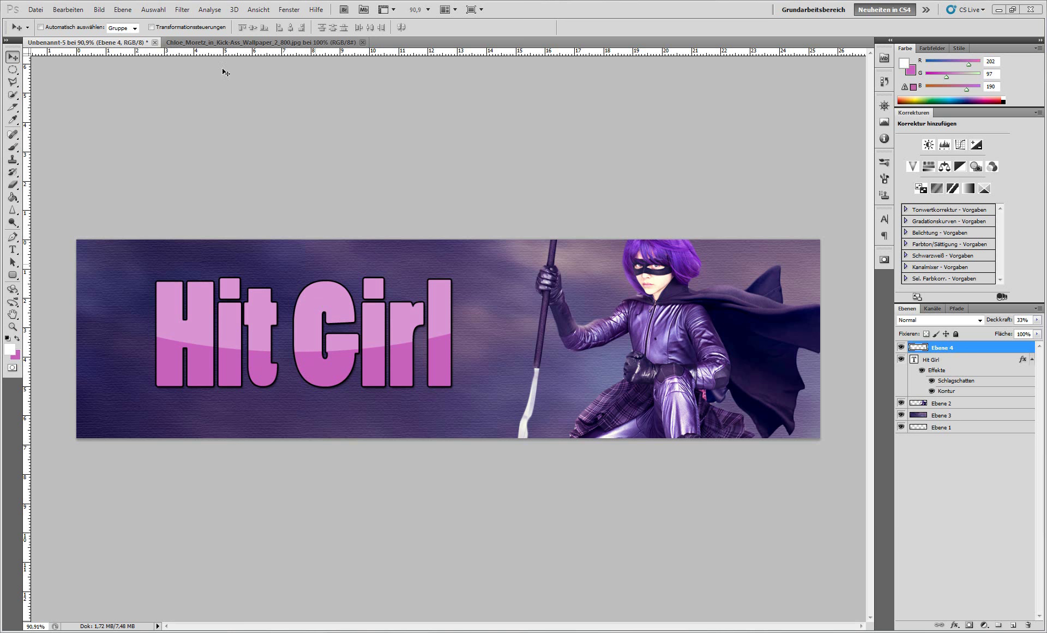
Compare the Unbenannt-5 banner with the Chloe_Moretz wallpaper, ending on the banner's Datei menu.
left_click(224, 44)
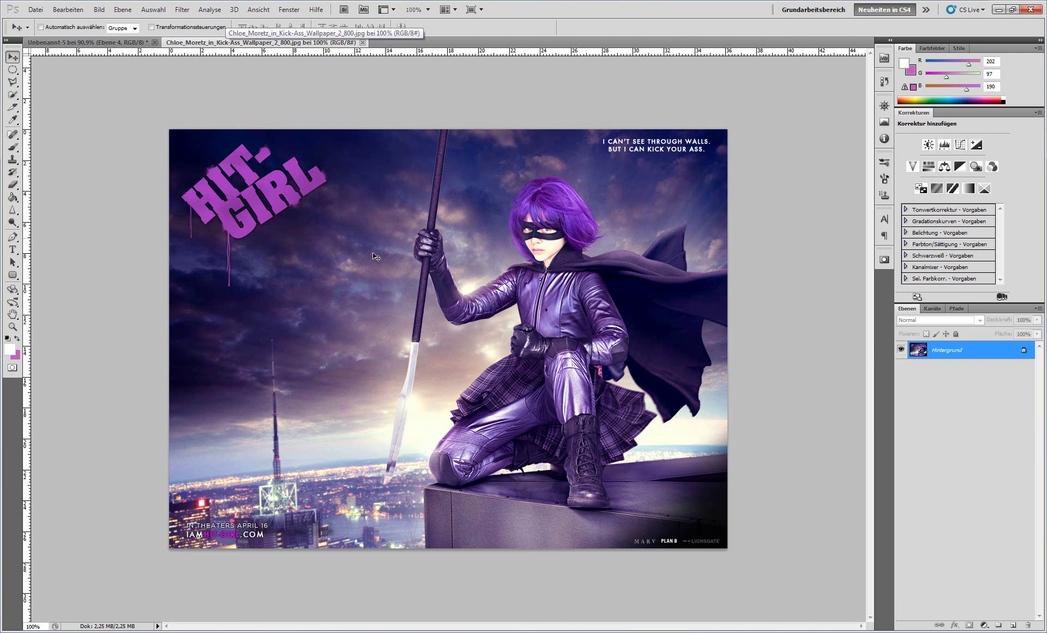
left_click(116, 42)
left_click(260, 44)
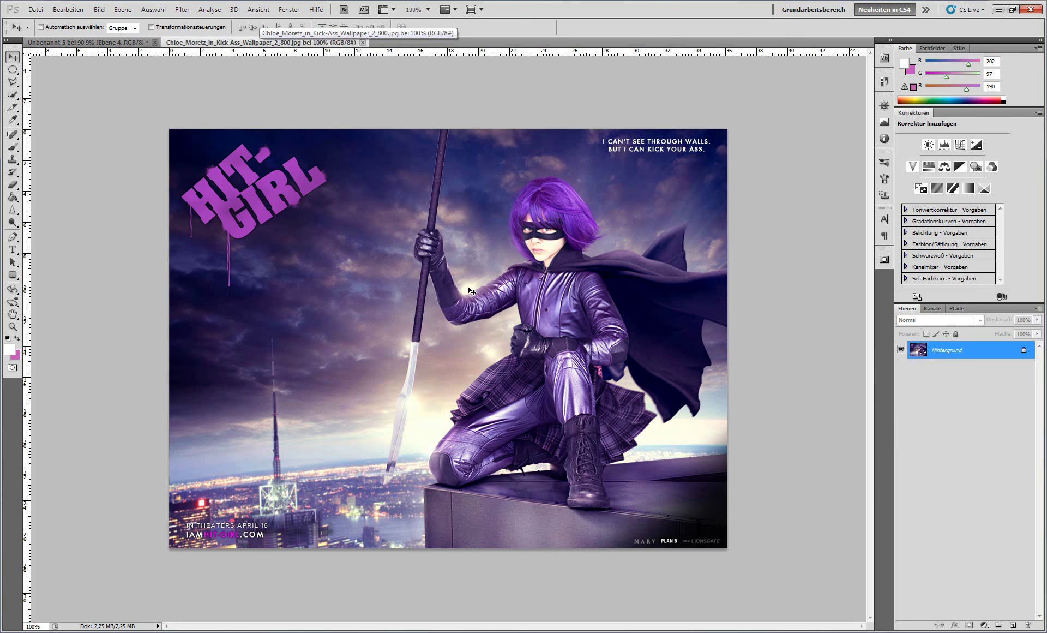
left_click(112, 43)
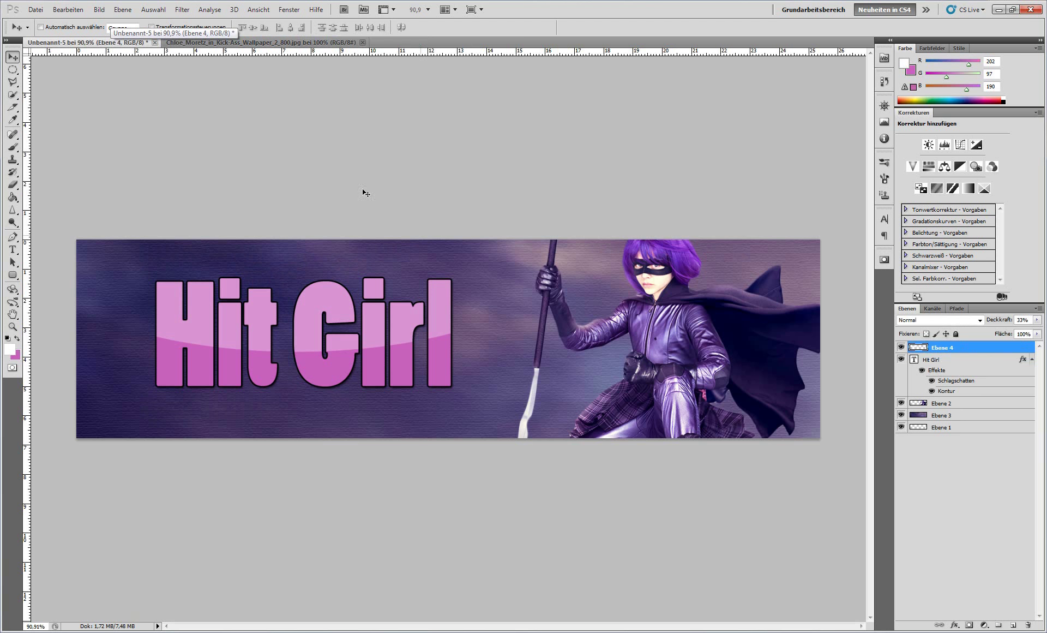
left_click(36, 10)
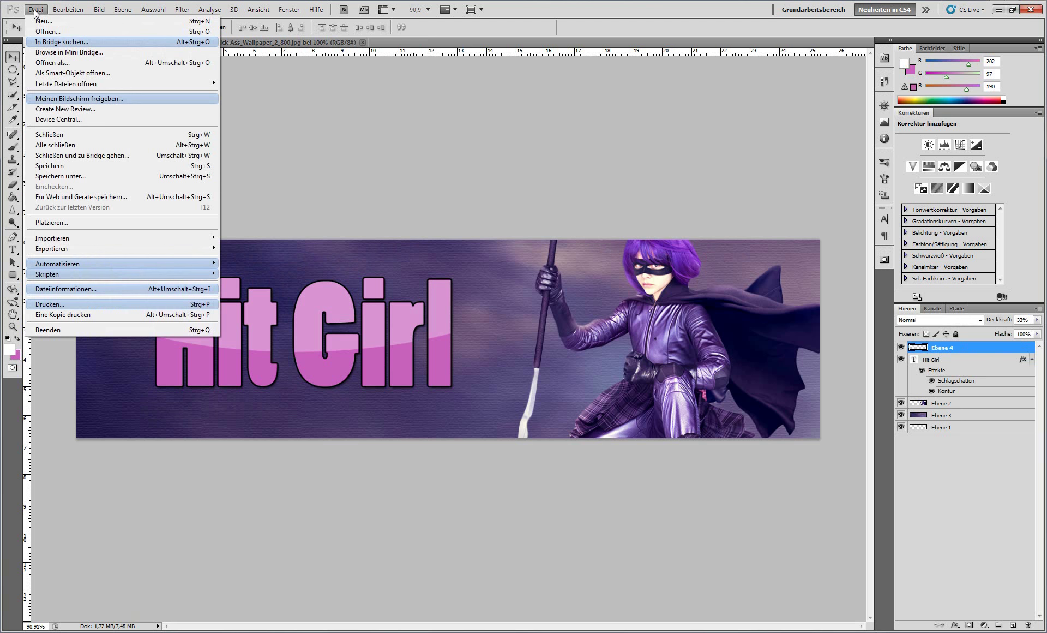
Make a new transparent document, Breite 1500 and Höhe 400 pixels, and fit it on screen.
left_click(46, 22)
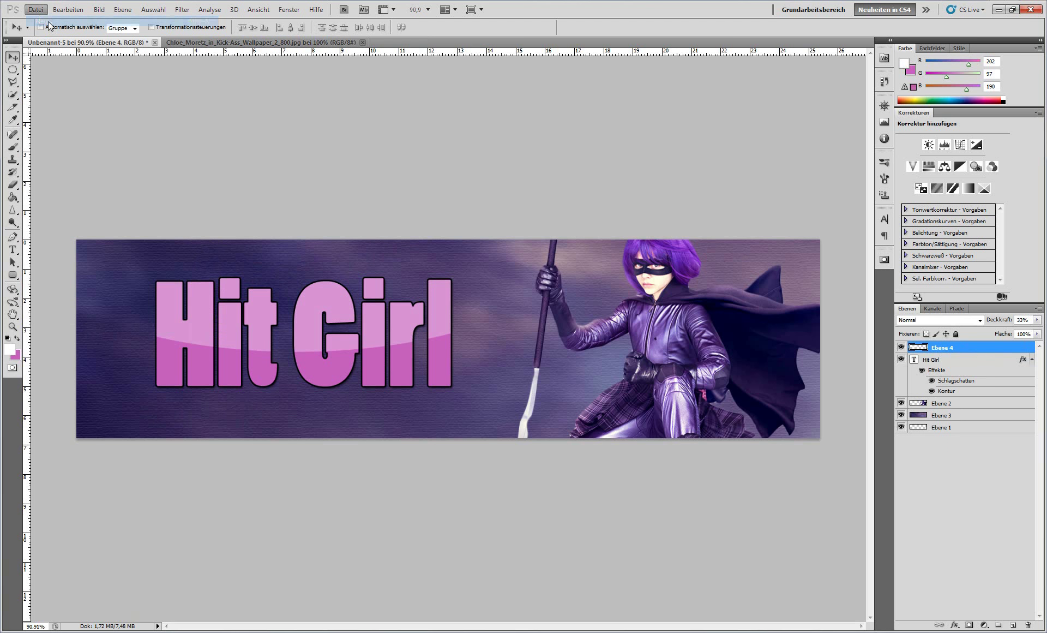
double_click(467, 319)
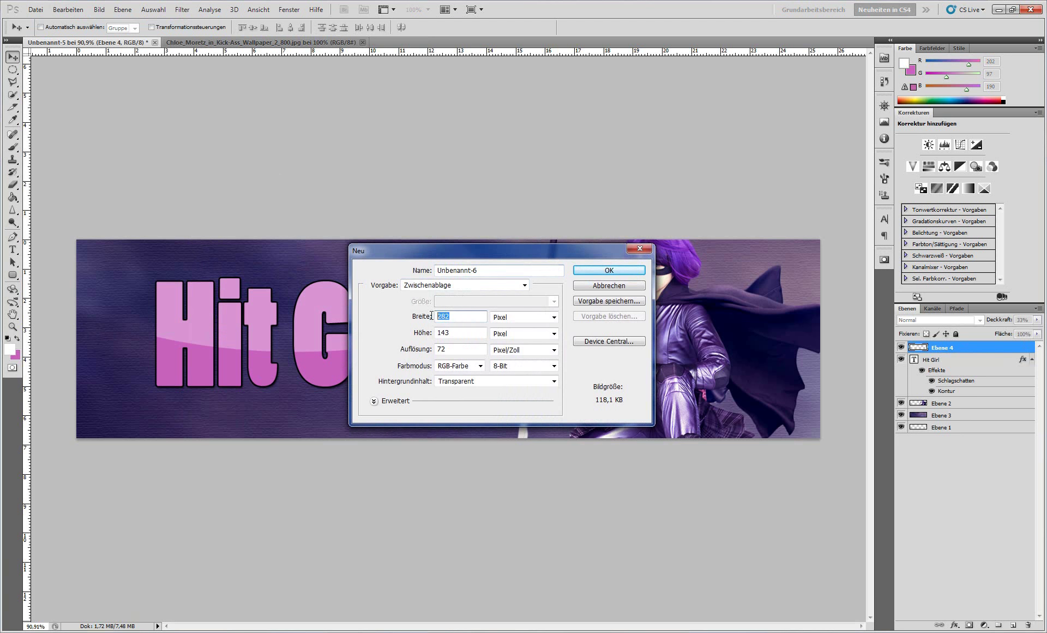
left_click(518, 320)
double_click(463, 320)
type("1500")
double_click(457, 332)
type("400")
left_click(598, 270)
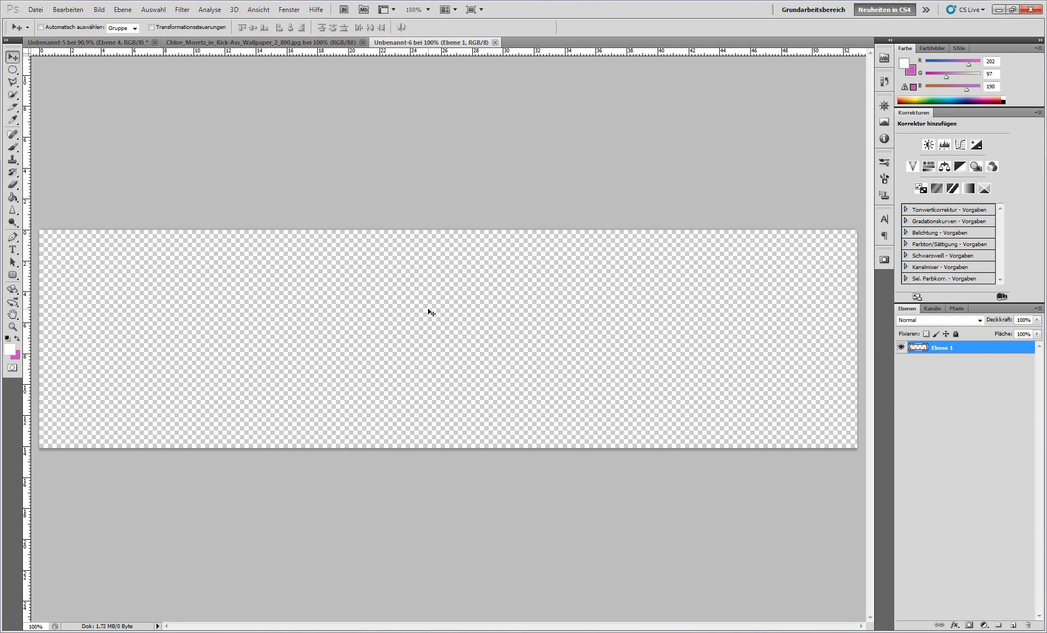
key("alt")
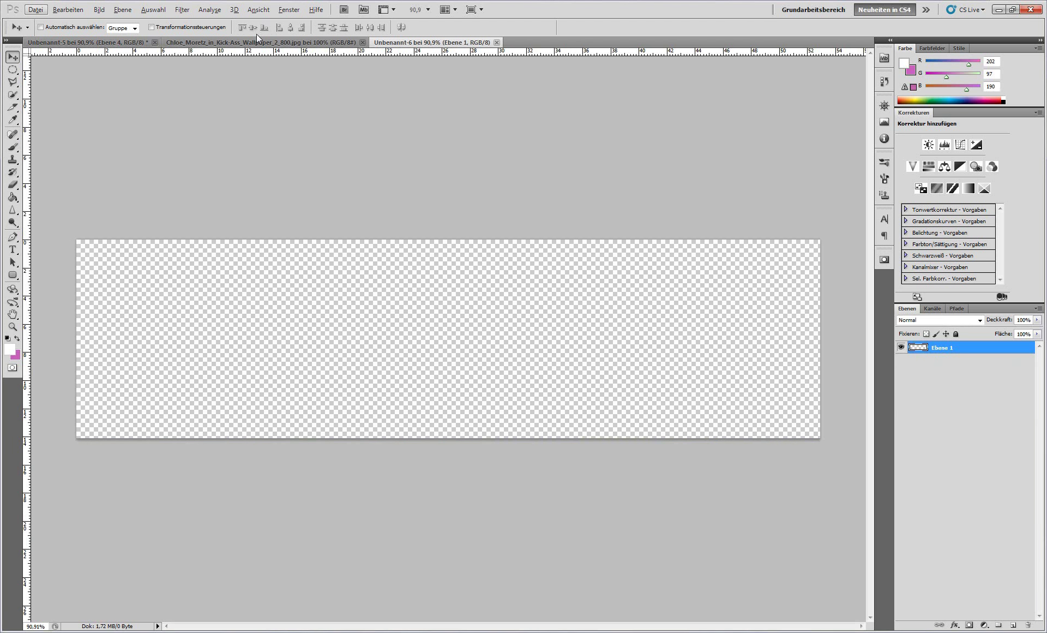
On the wallpaper photo, choose the Quick Selection tool with a 25 px brush.
left_click(252, 40)
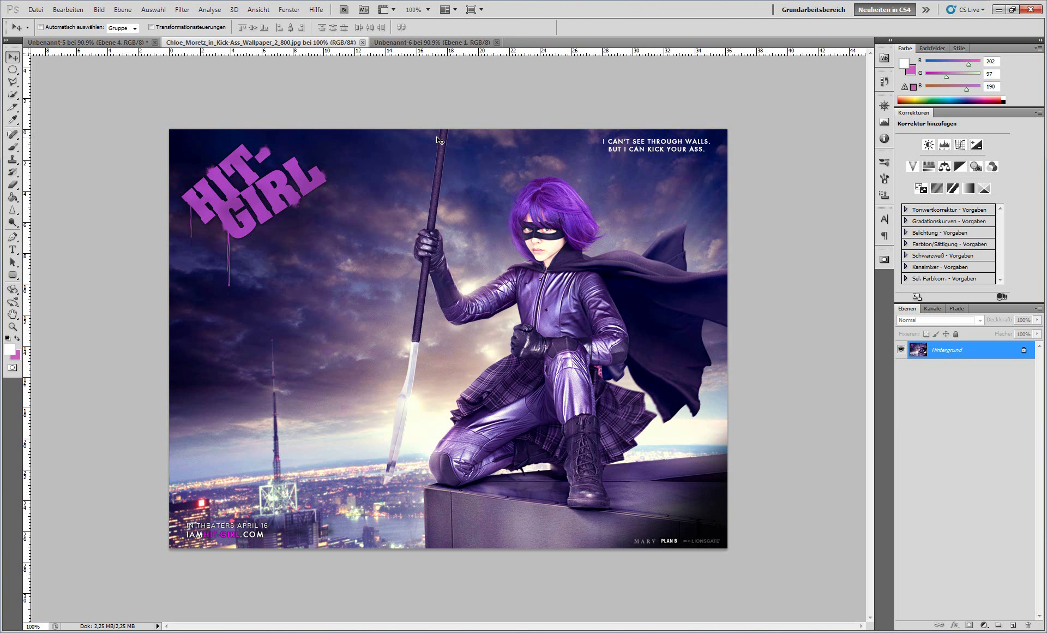
left_click(13, 94)
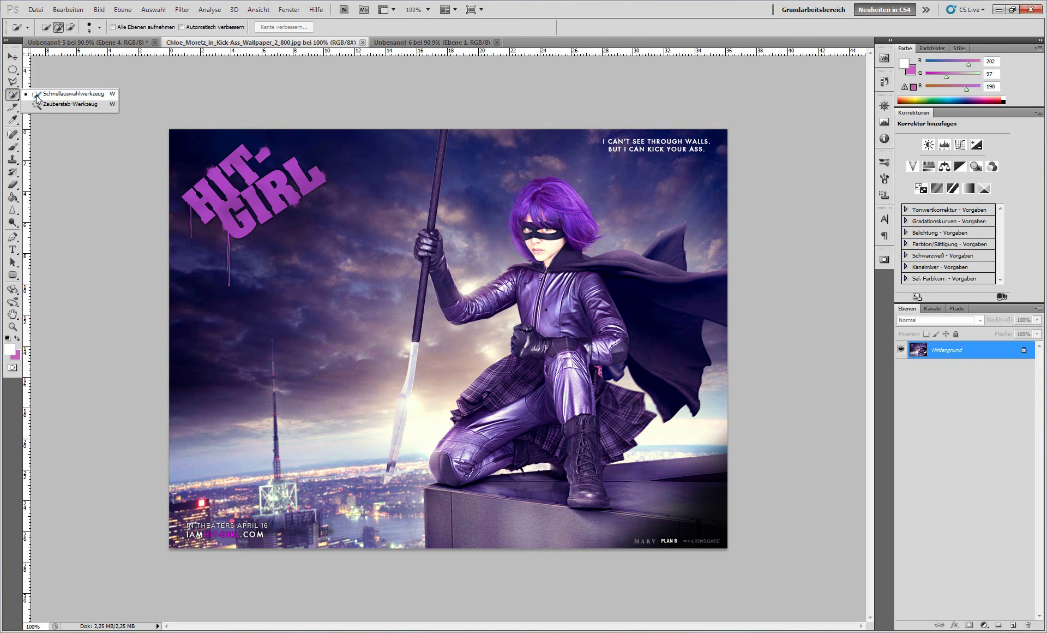
left_click(37, 95)
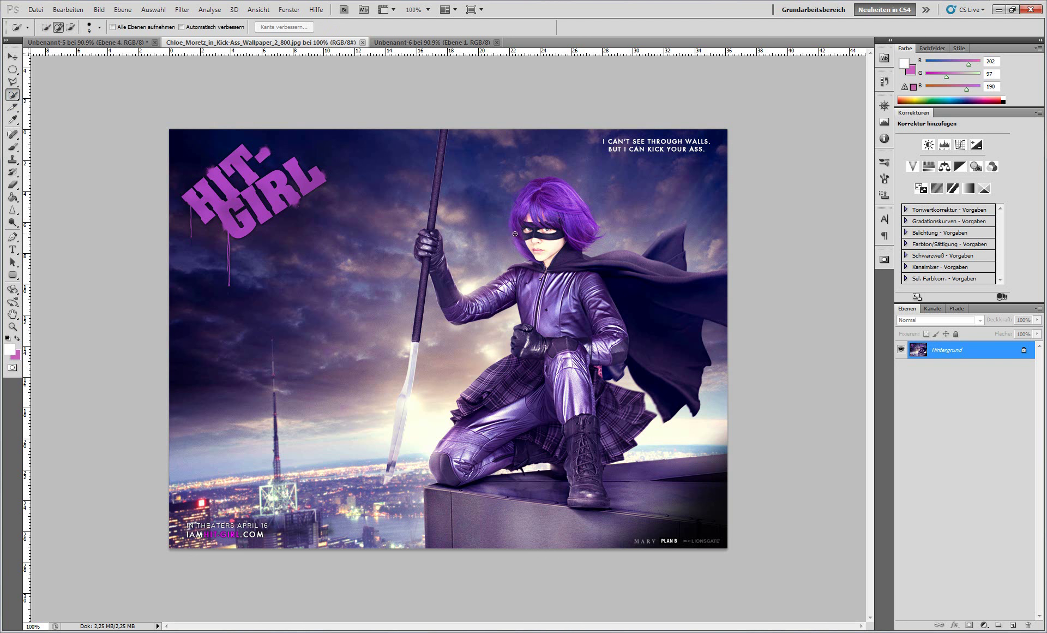
key("bracketright")
key("bracketright")
key("bracketright")
key("bracketleft")
Paint over her purple hair, body and raised arm, then shrink the brush to 9.
left_click(532, 207)
mouse_move(532, 207)
left_mouse_down()
mouse_move(540, 195)
mouse_move(537, 246)
mouse_move(472, 453)
mouse_move(626, 409)
mouse_move(572, 384)
mouse_move(662, 263)
mouse_move(659, 349)
left_mouse_up()
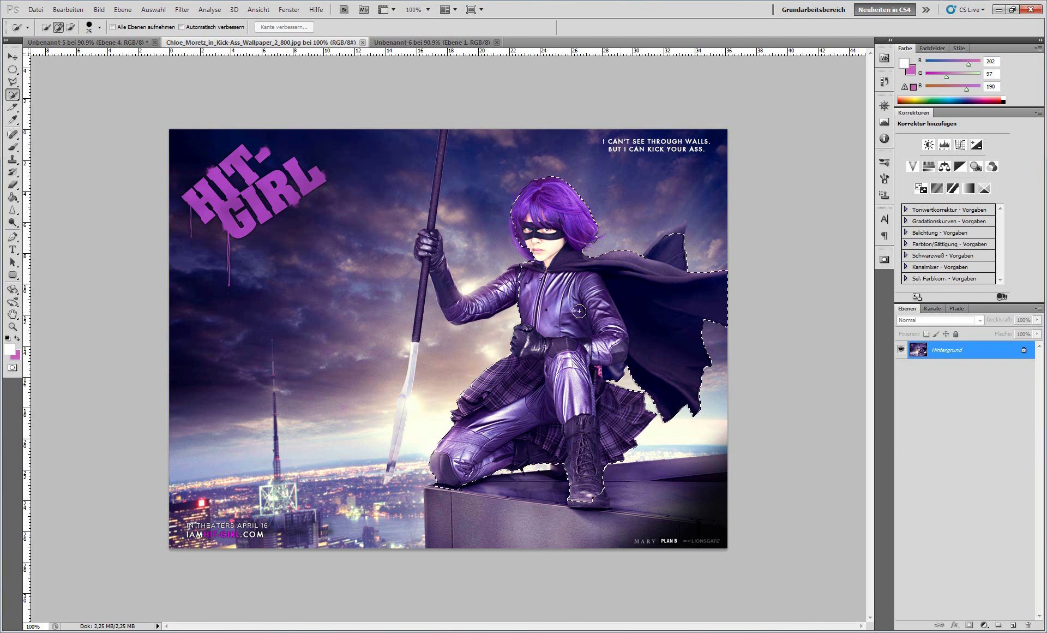
mouse_move(491, 290)
left_mouse_down()
mouse_move(453, 303)
mouse_move(430, 218)
left_mouse_up()
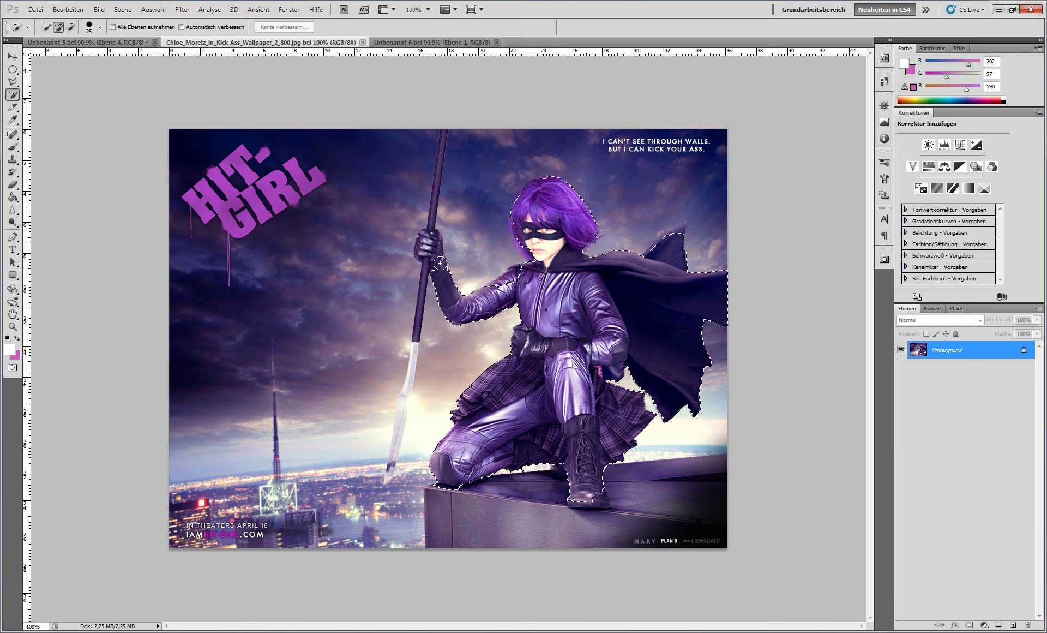
key("bracketleft")
key("bracketleft")
key("bracketleft")
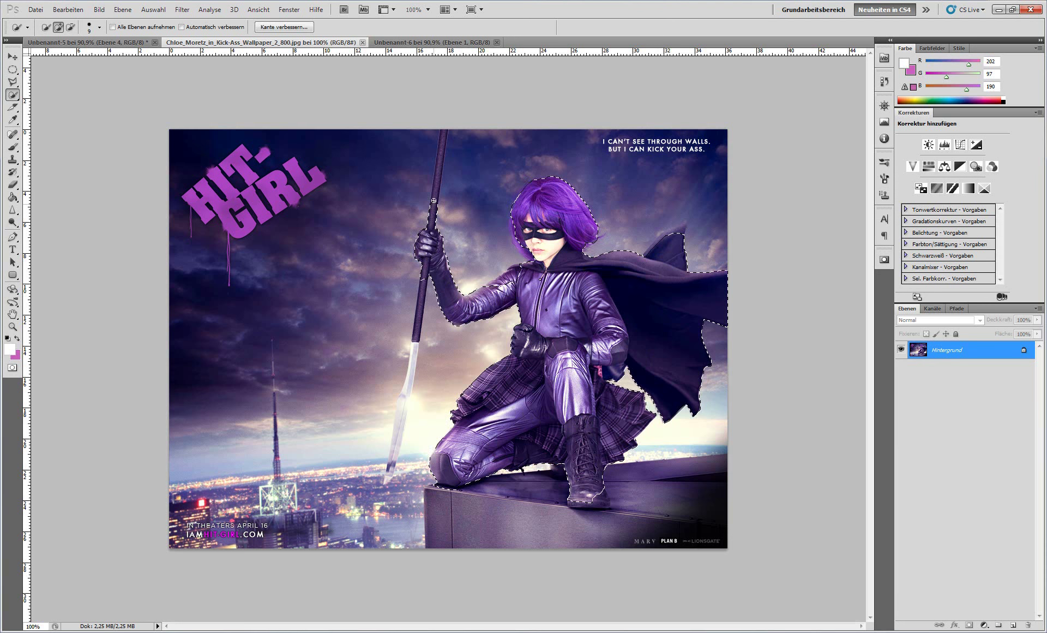
Add the staff to the selection and Alt-subtract the surrounding sky areas.
left_click_drag(436, 174, 391, 473)
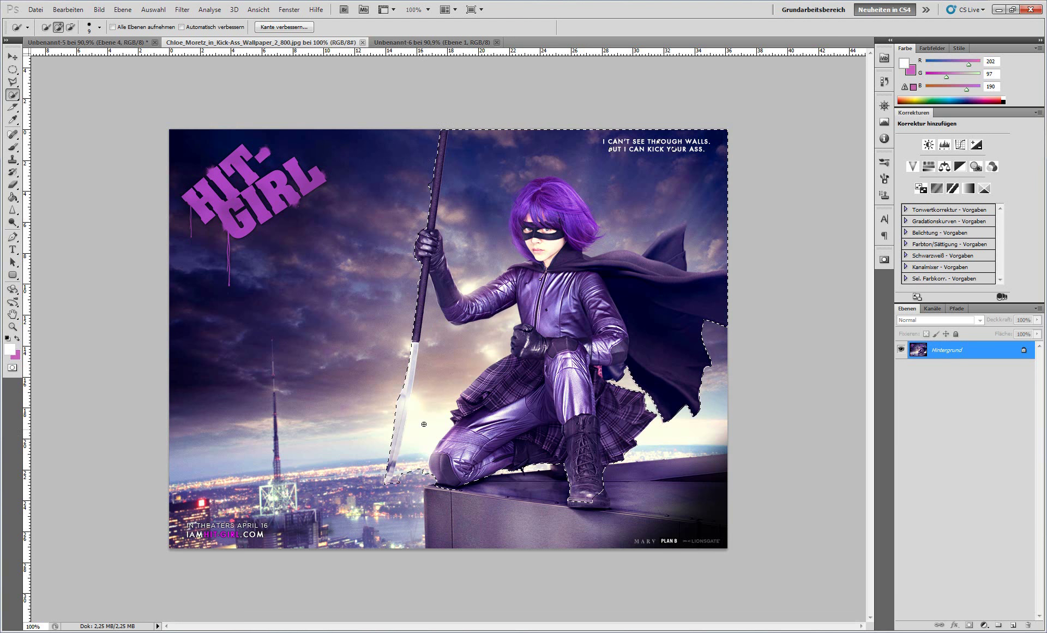
key("alt")
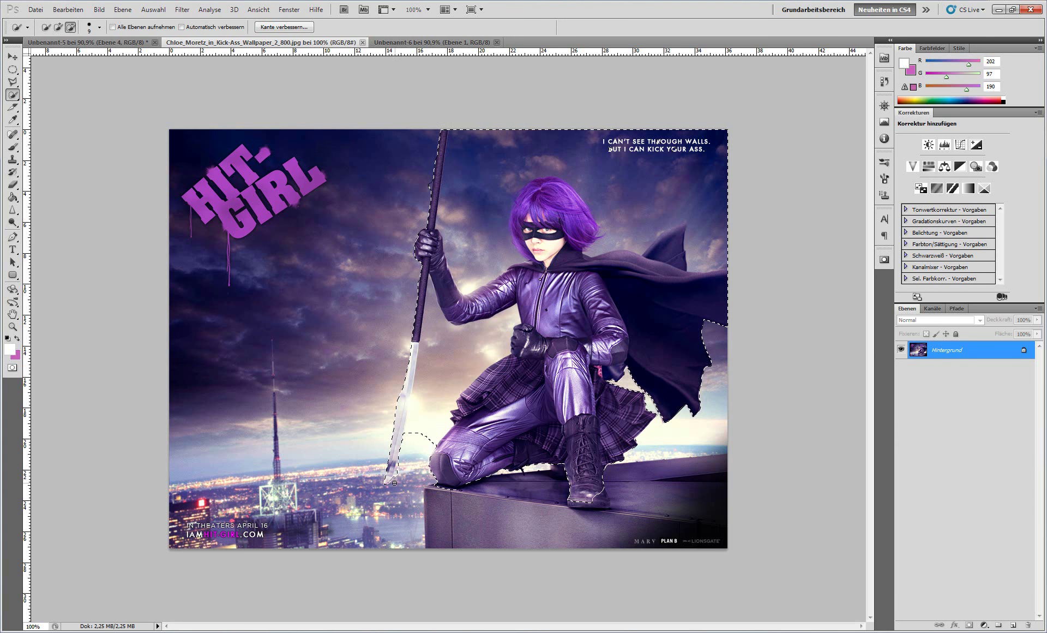
left_click_drag(420, 409, 433, 329)
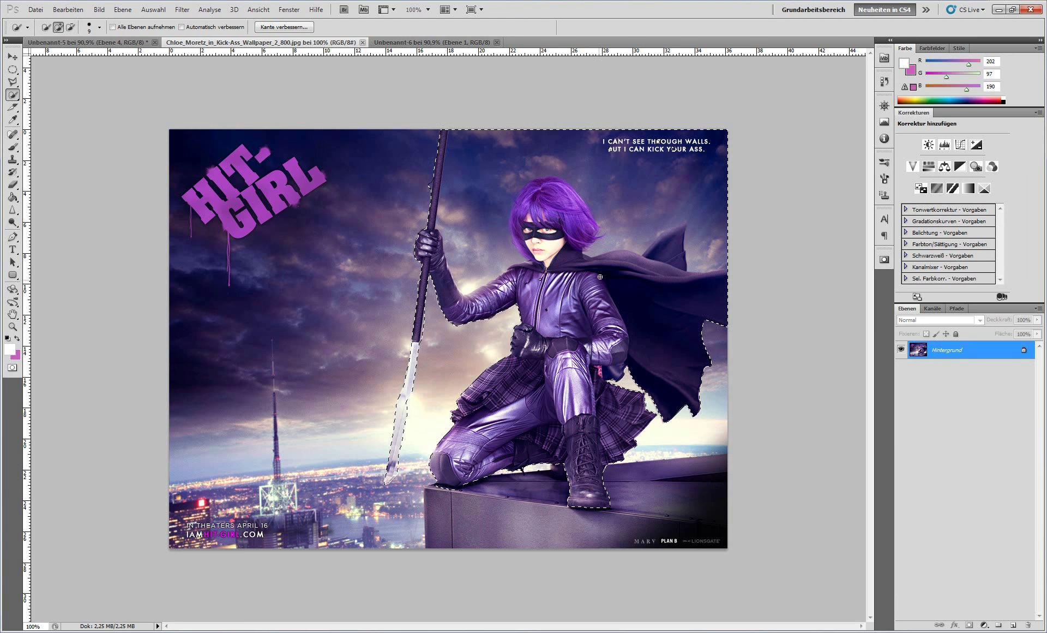
mouse_move(474, 250)
left_mouse_down()
mouse_move(471, 145)
mouse_move(639, 210)
left_mouse_up()
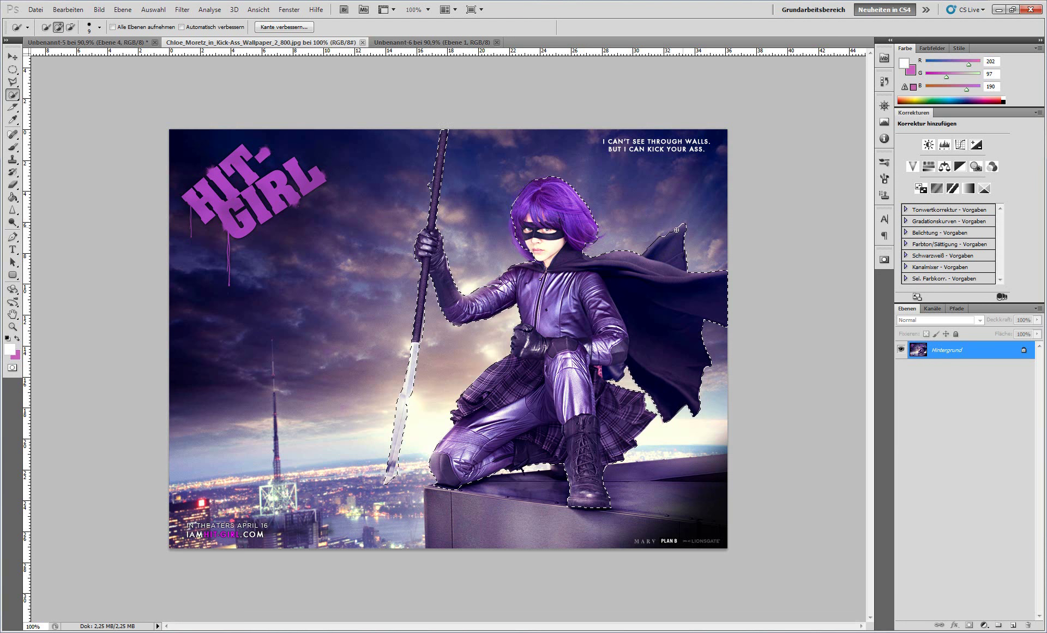
key("alt")
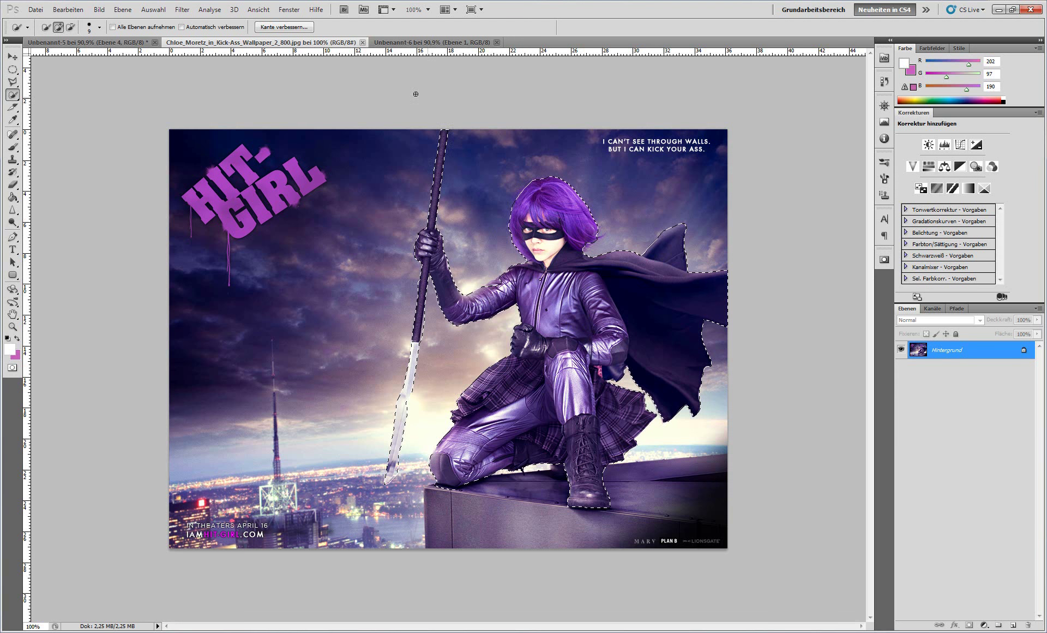
left_click(284, 27)
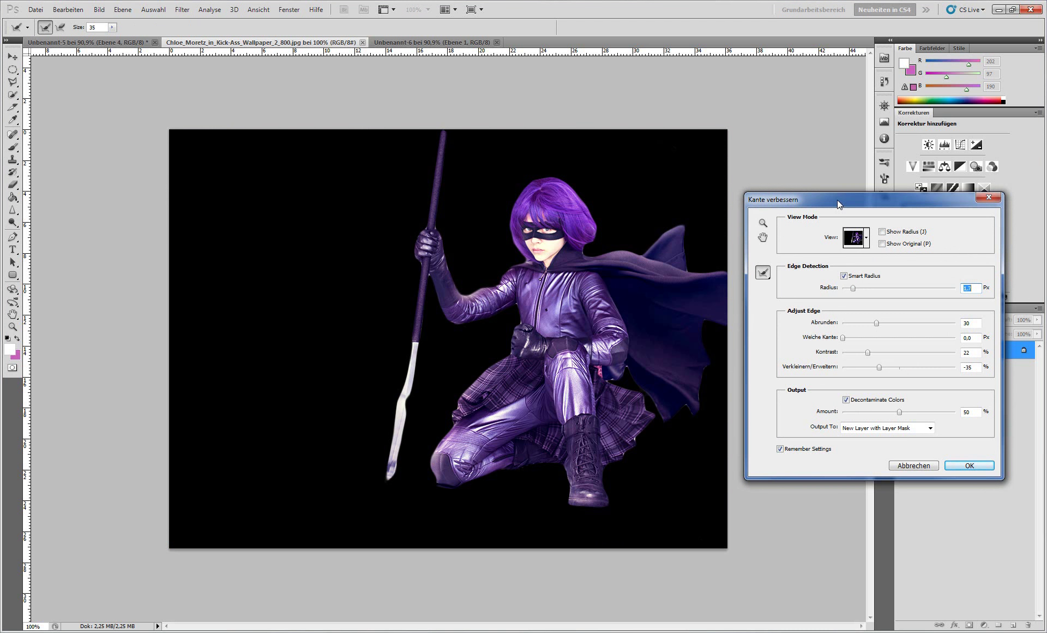
Refine edges with Radius 3,2, Abrunden 34, Weiche Kante 1,8, output to new layer with mask.
left_click_drag(837, 199, 850, 201)
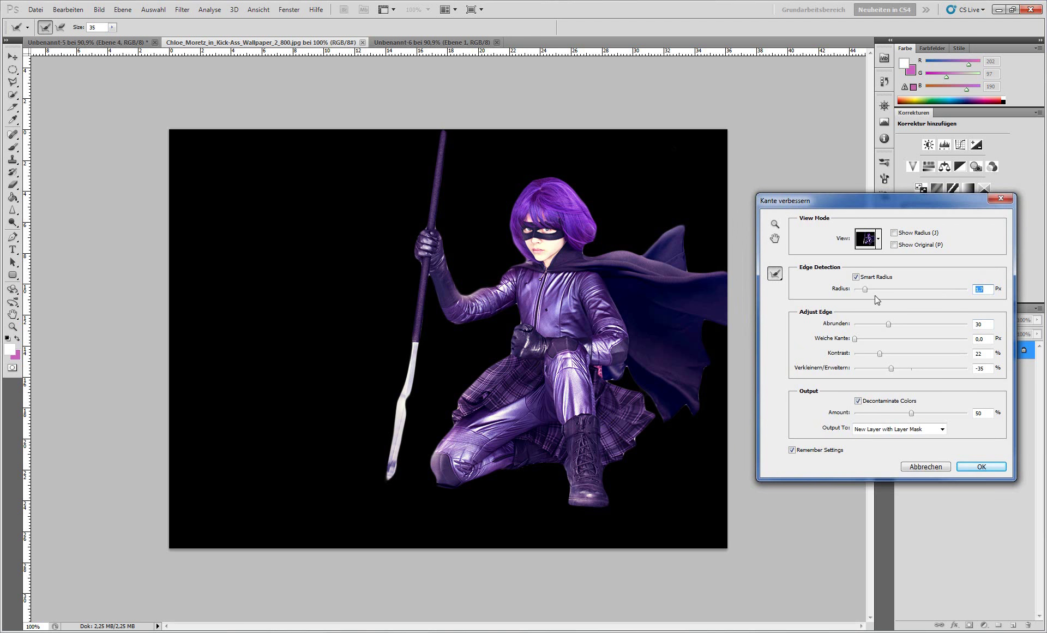
left_click_drag(865, 290, 871, 291)
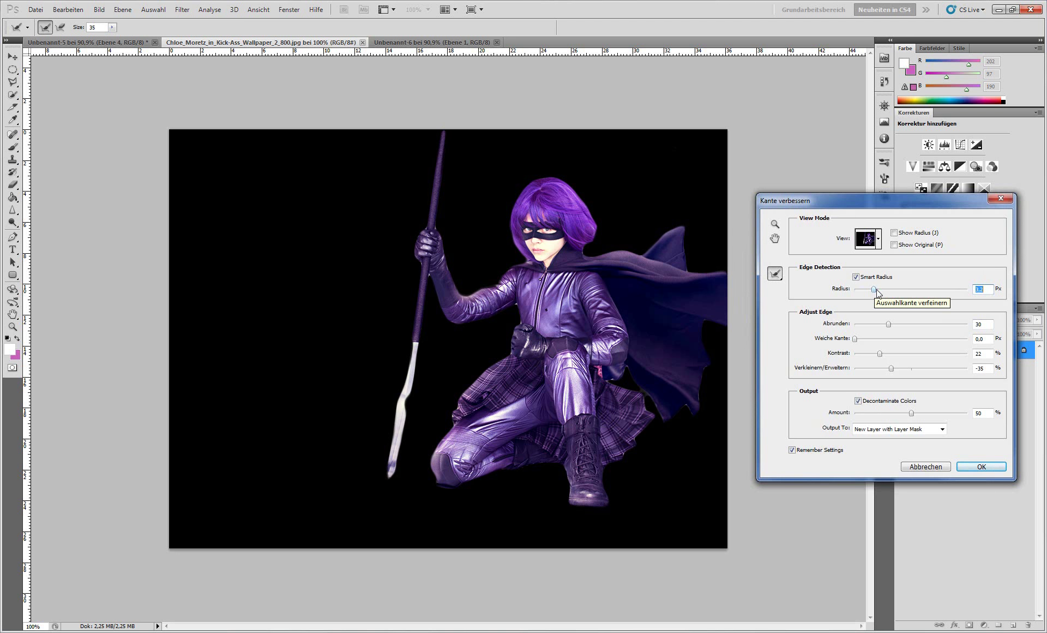
left_click_drag(889, 324, 893, 324)
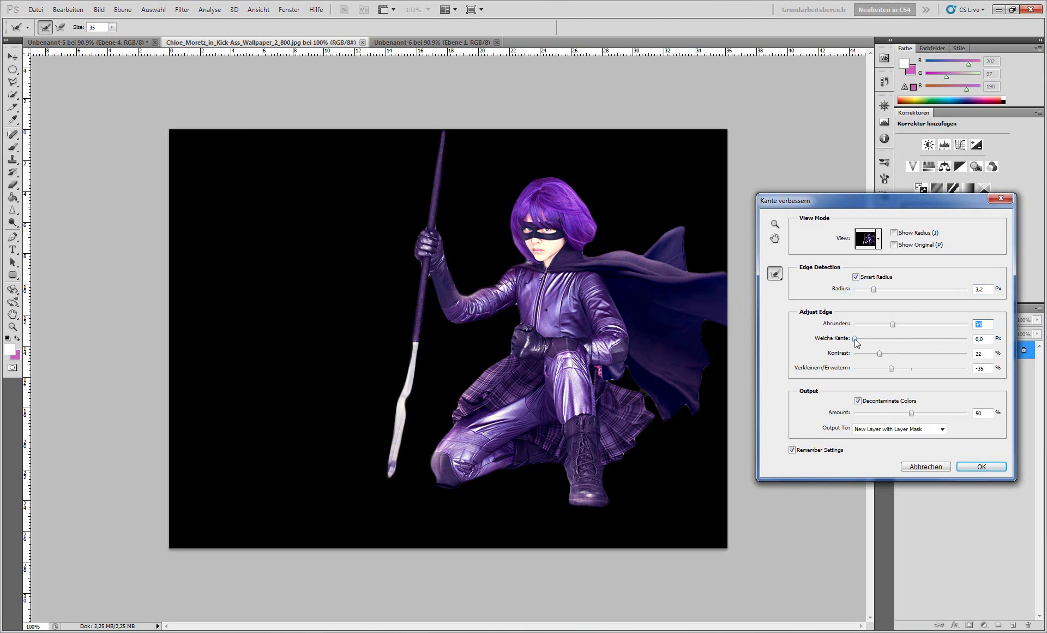
left_click_drag(855, 339, 867, 342)
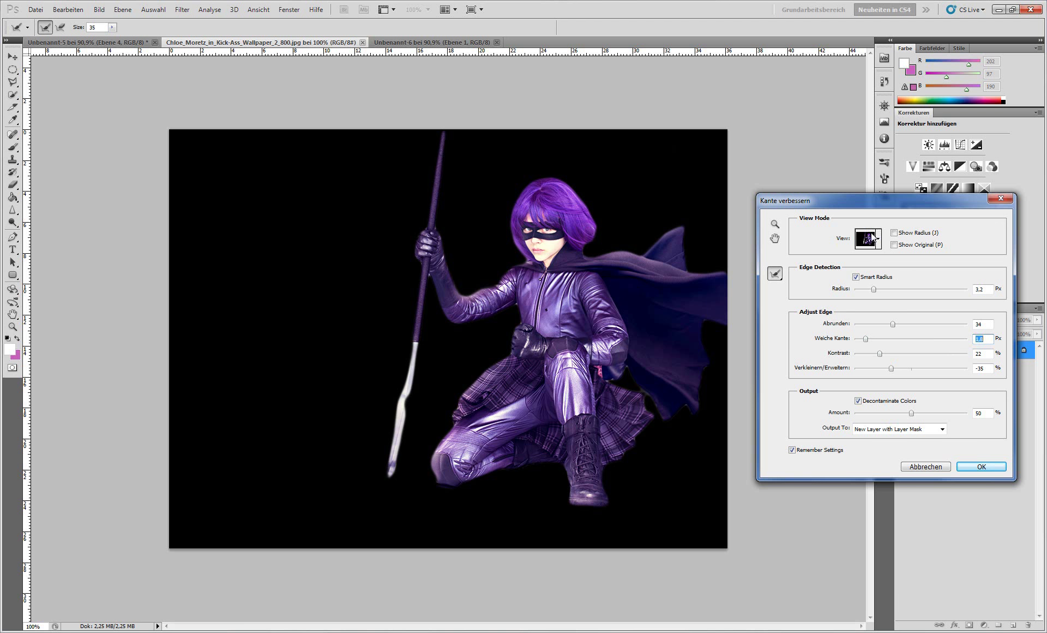
left_click_drag(830, 199, 822, 201)
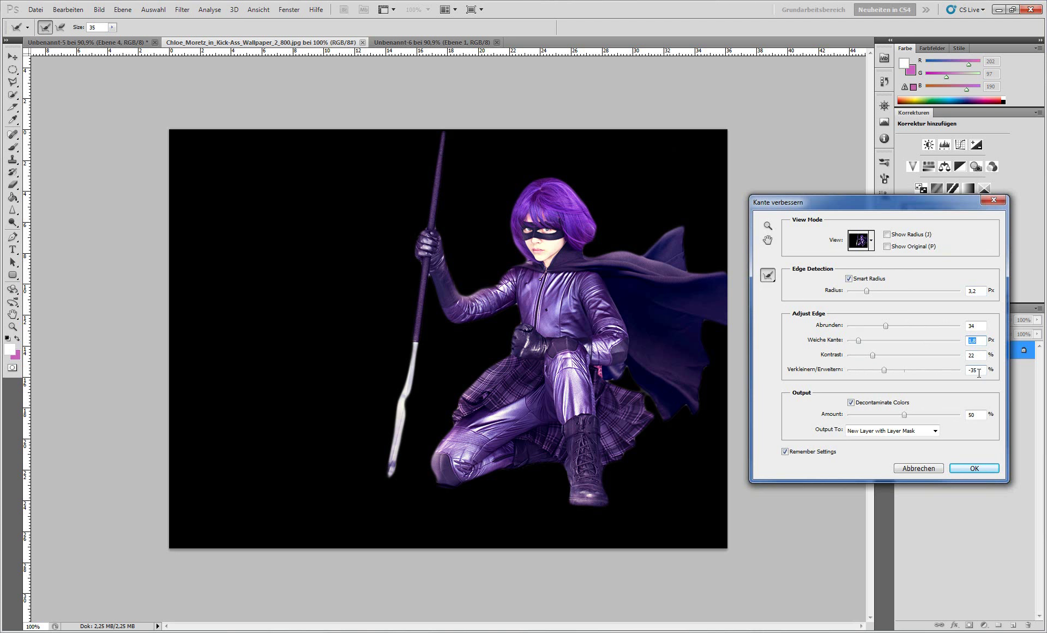
left_click(901, 430)
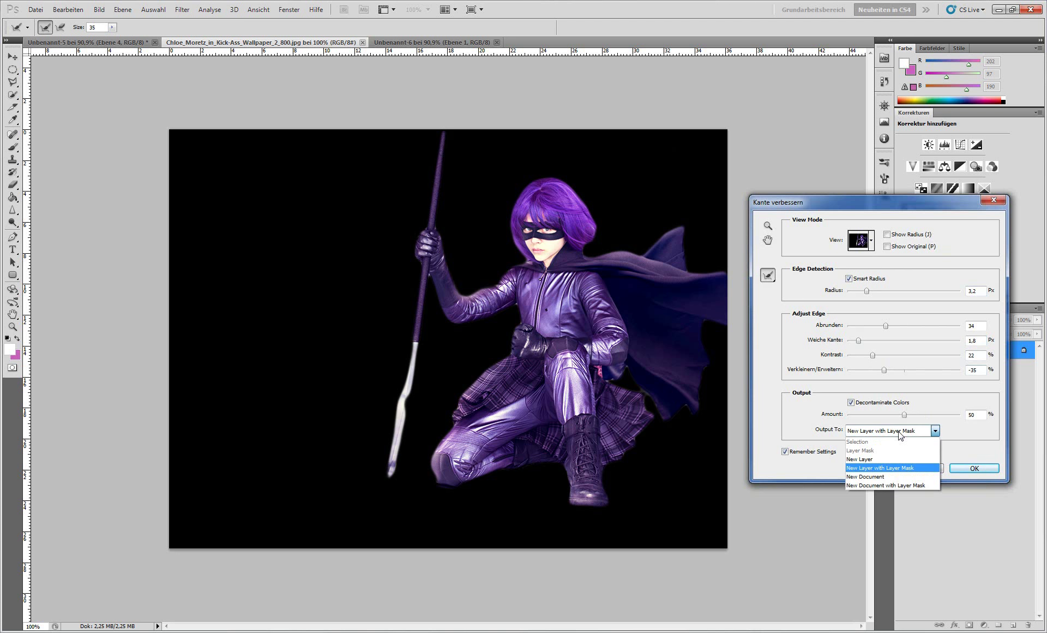
left_click(882, 467)
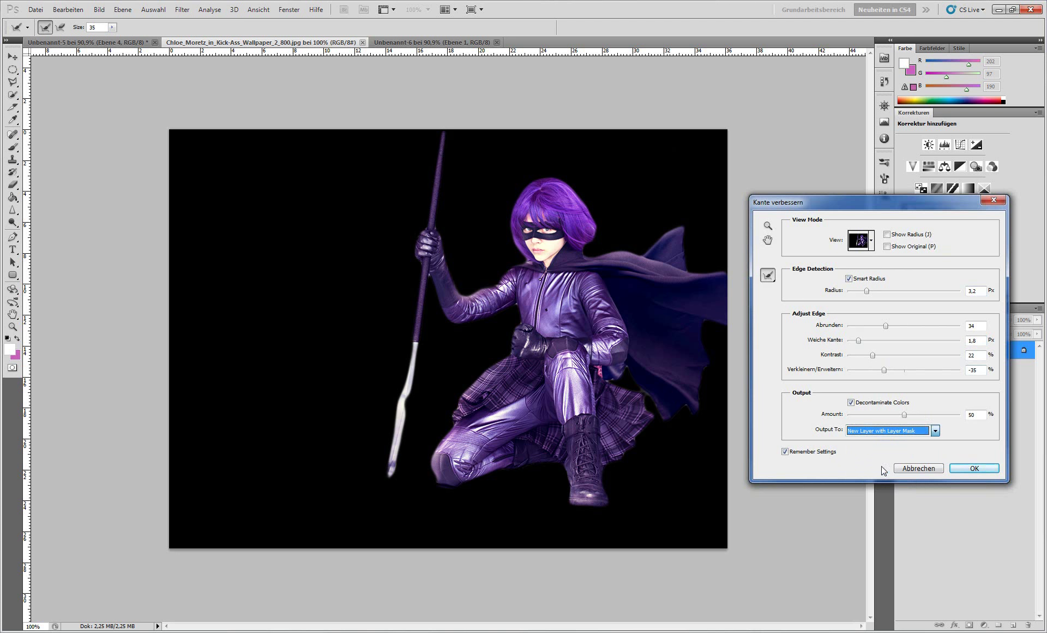
left_click(951, 468)
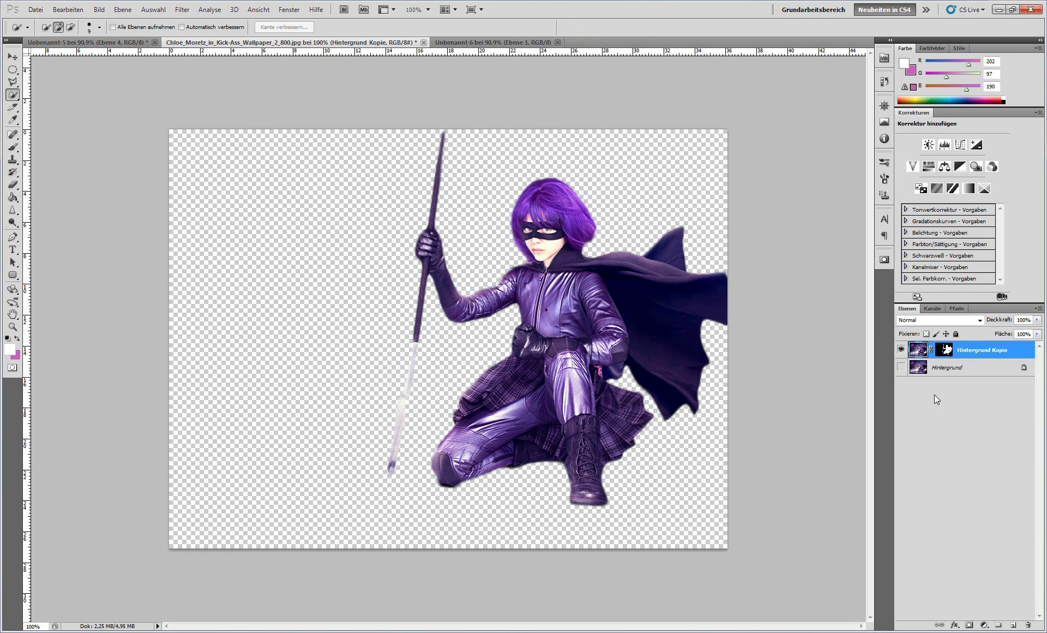
Paste the cut-out figure into the Unbenannt-6 banner as a trial and reposition it.
left_click(949, 350, "ctrl")
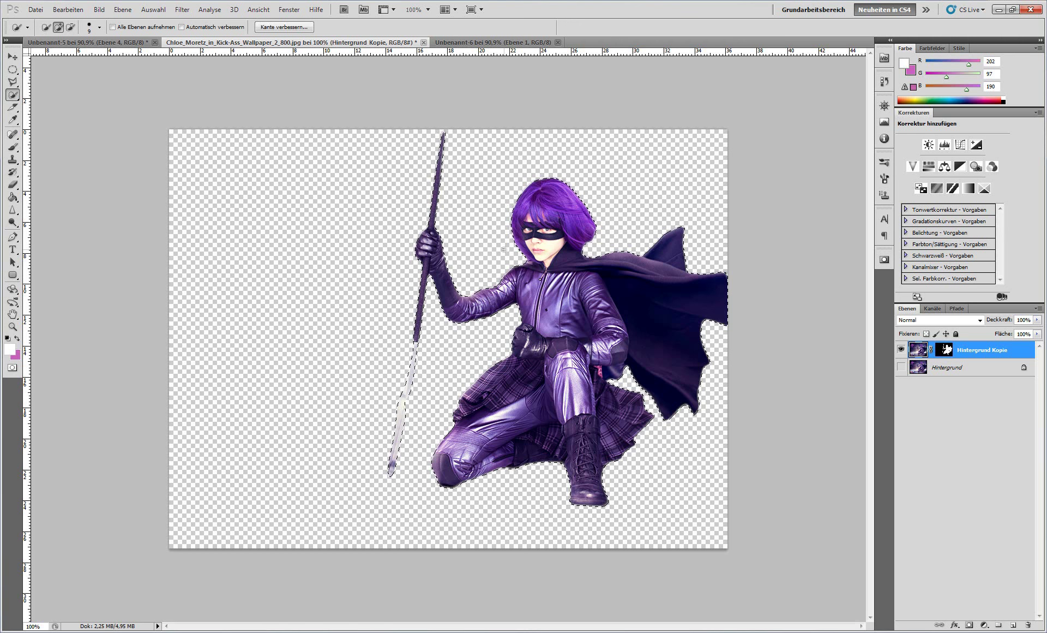
left_click(514, 42)
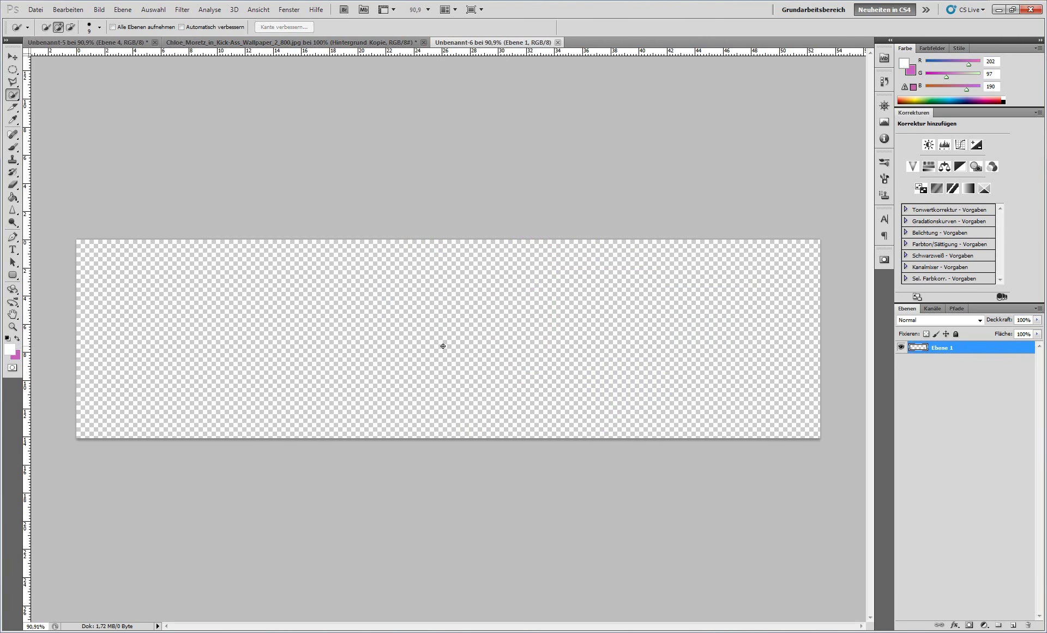
key("ctrl+v")
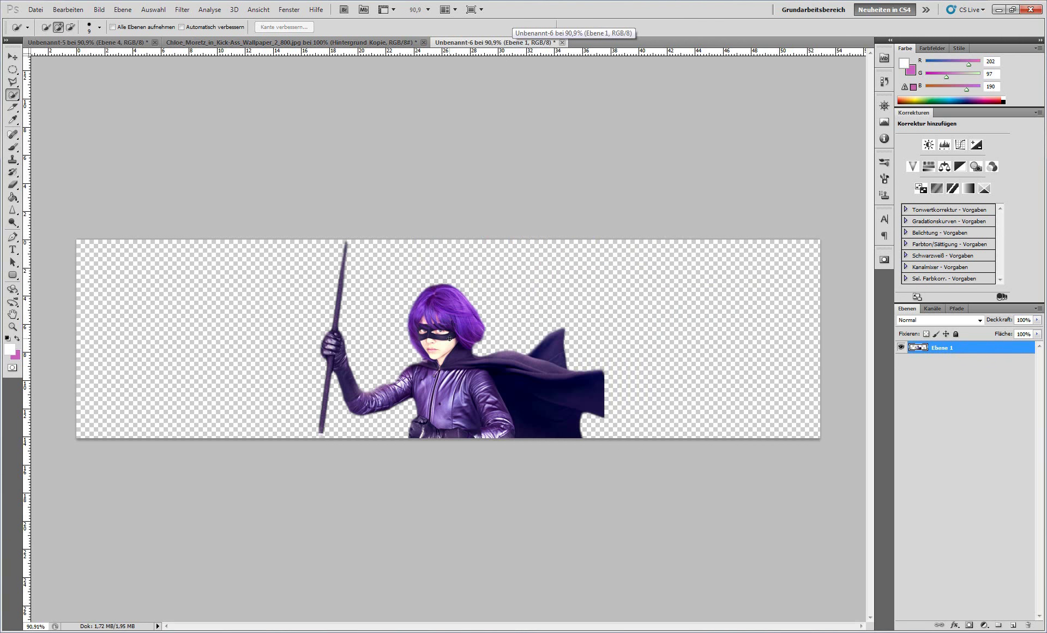
left_click(13, 56)
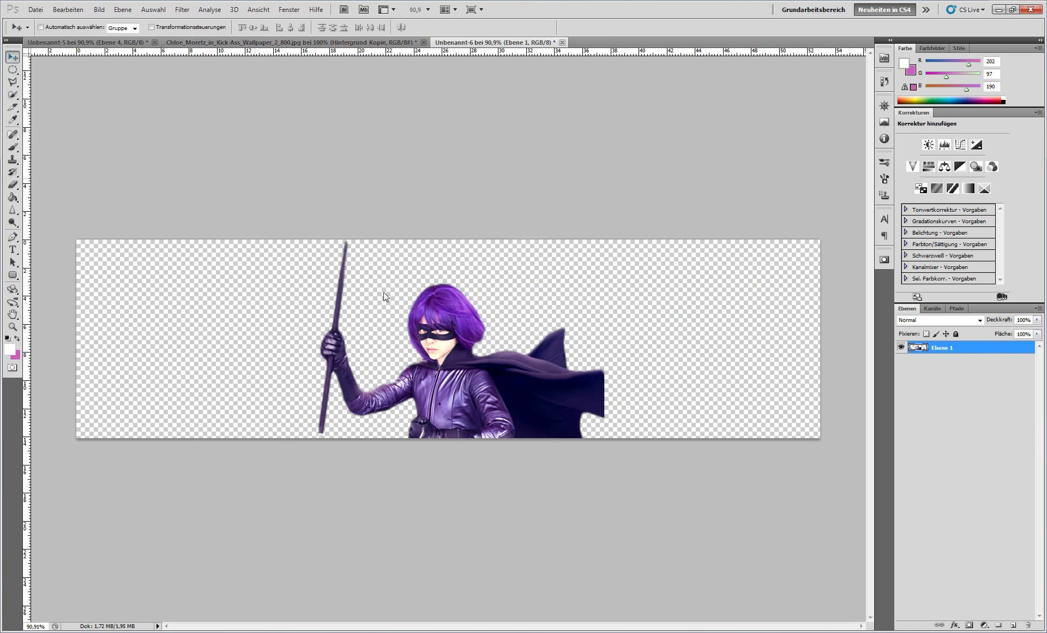
left_click_drag(442, 380, 490, 269)
left_click_drag(511, 272, 541, 314)
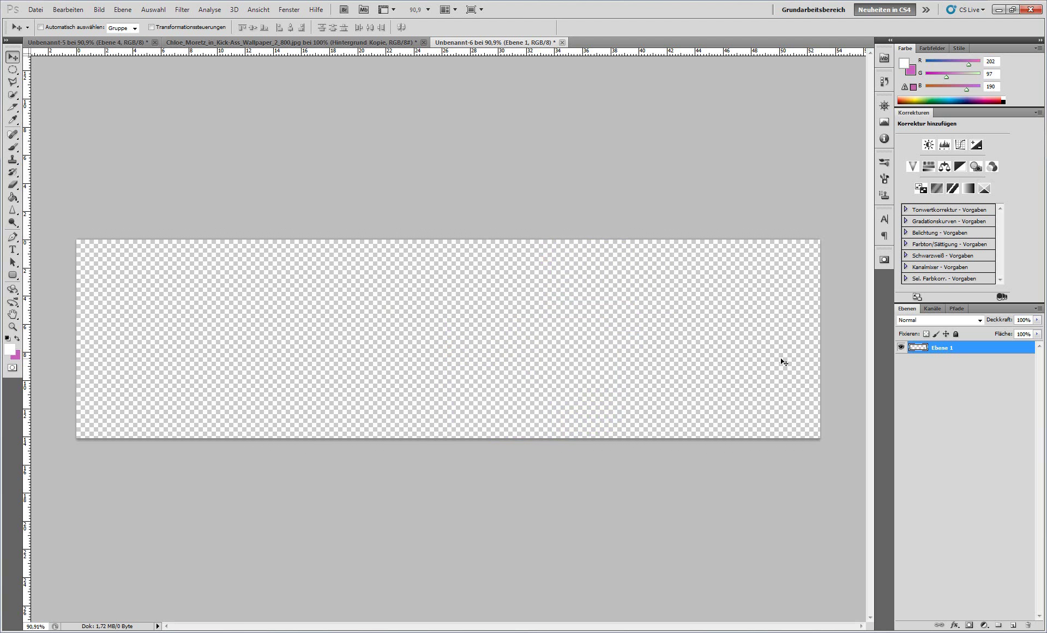
Paste the figure onto a new layer at the right, name it 'Hit Girl' and hide it.
left_click(1013, 624)
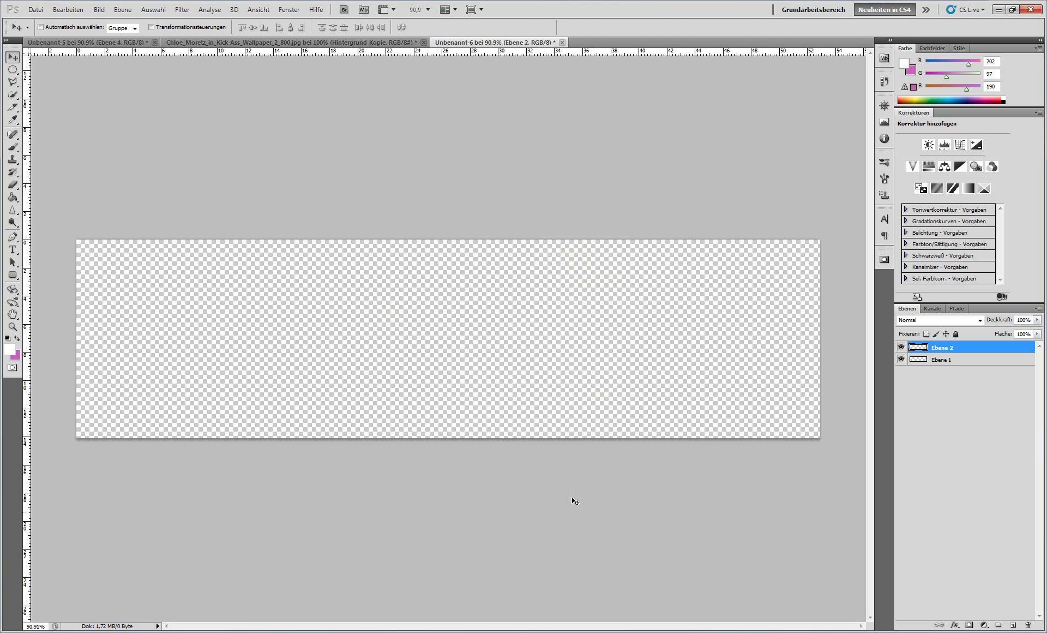
key("ctrl+v")
left_click_drag(471, 380, 564, 313)
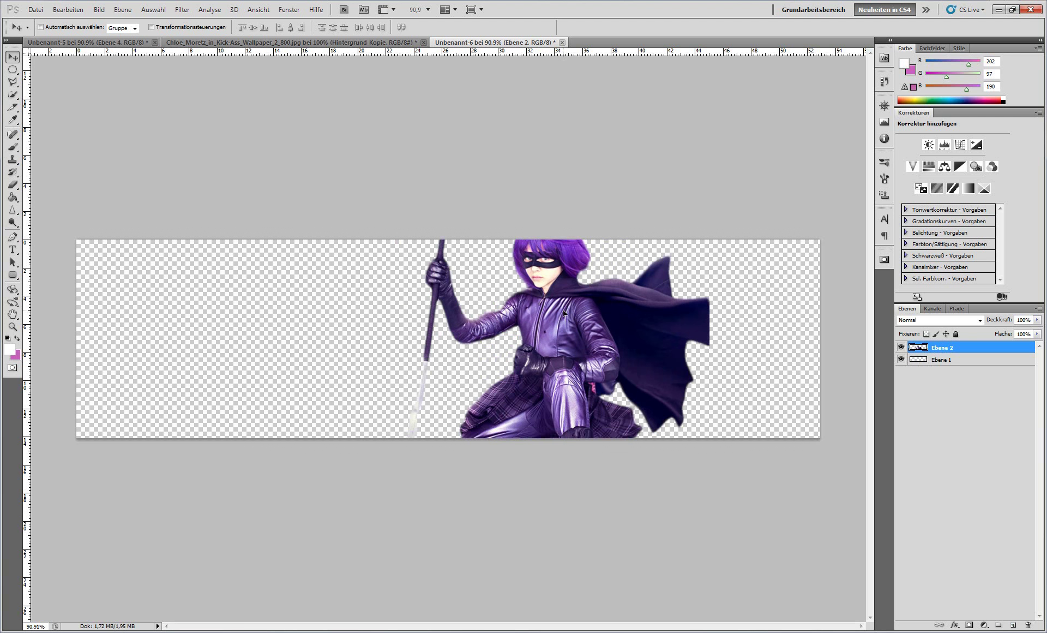
double_click(941, 347)
type("Hit Girl")
key("Return")
left_click(901, 348)
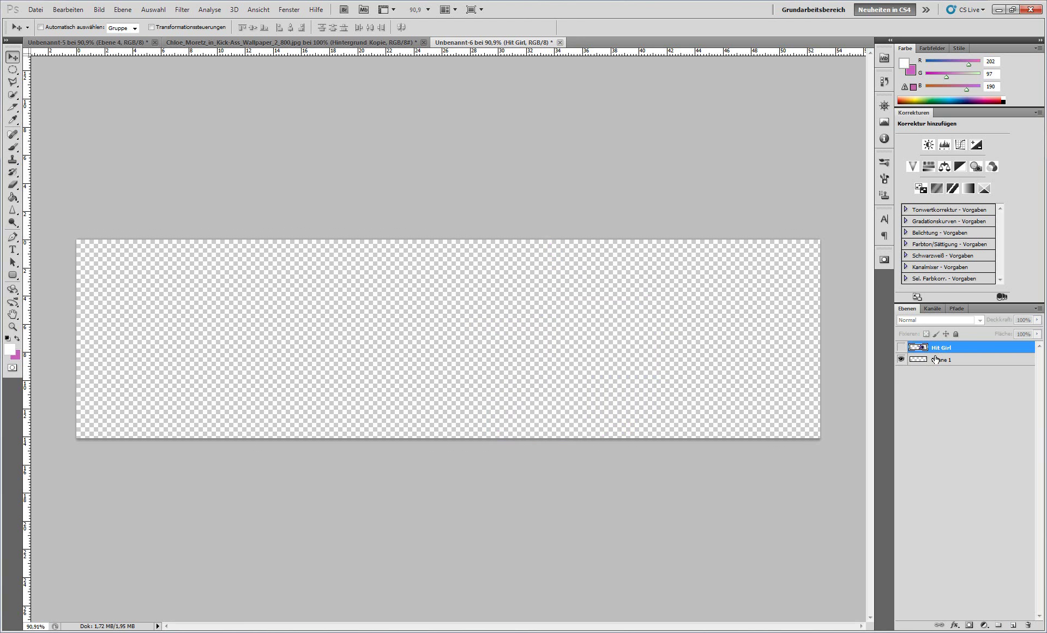
Add another empty layer named 'textur' and return to the Chloe_Moretz photo.
left_click(1013, 625)
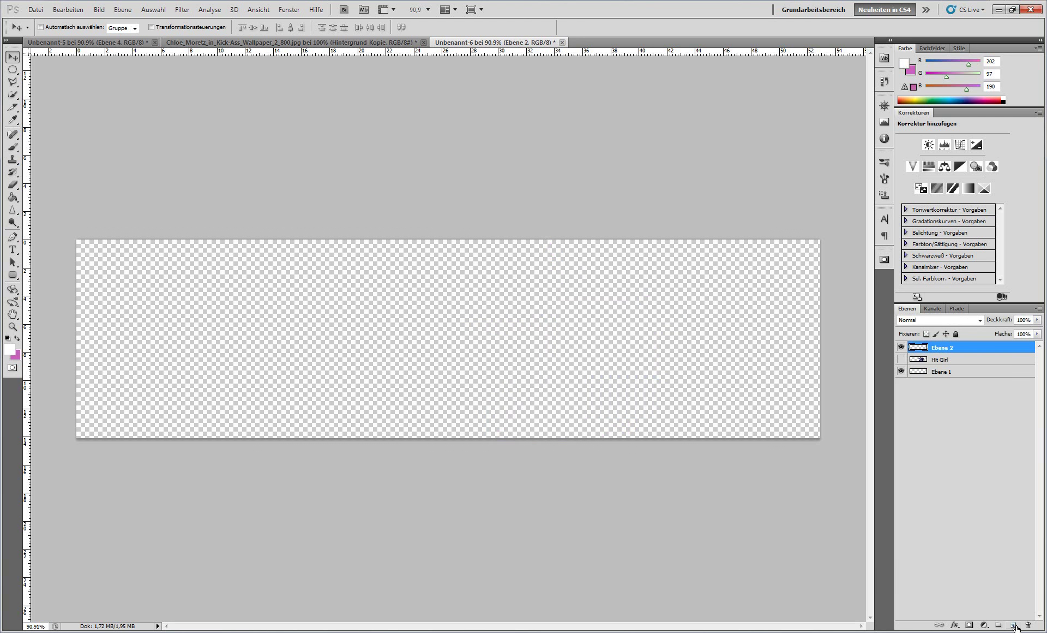
double_click(936, 350)
left_click(927, 345)
double_click(927, 347)
left_click(917, 346)
left_click(957, 362)
double_click(944, 348)
type("te")
left_click(946, 373)
left_click(949, 350)
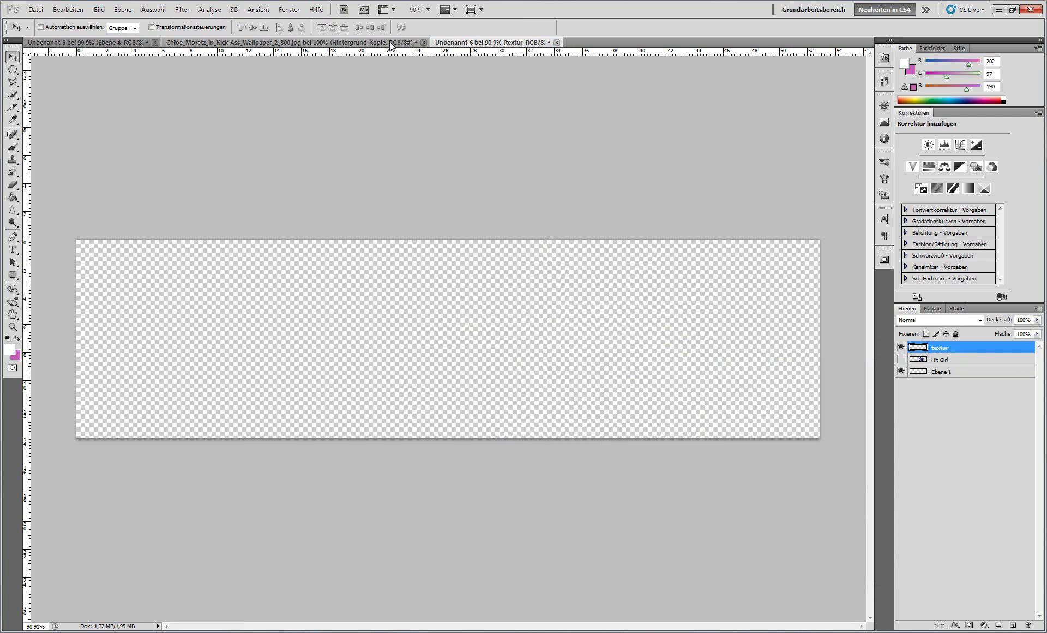
left_click(392, 43)
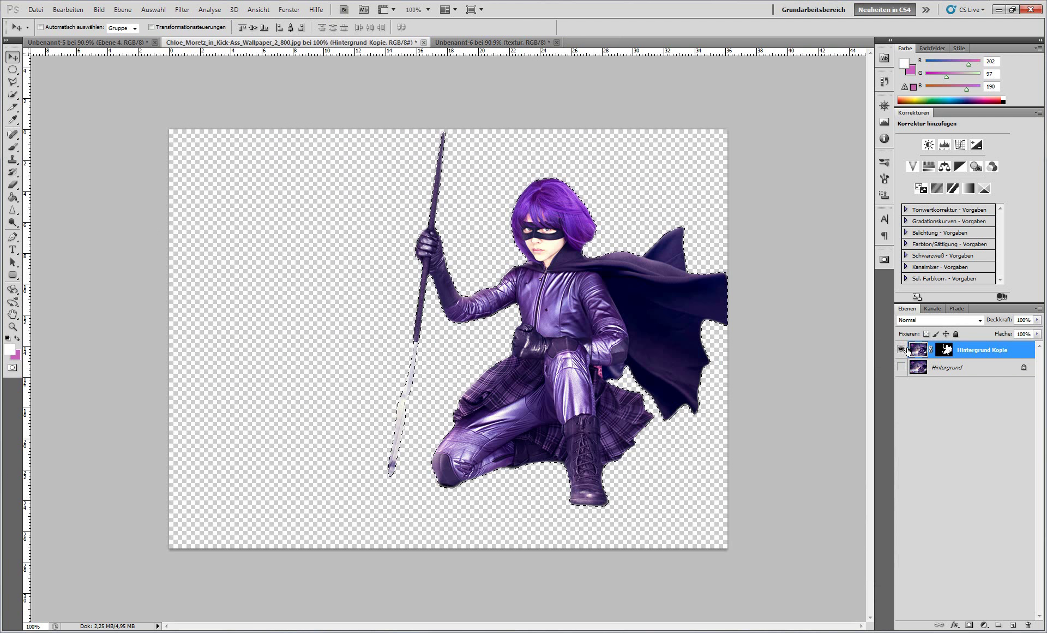
Deselect, hide the Hintergrund Kopie layer and show the original Hintergrund layer.
key("ctrl+d")
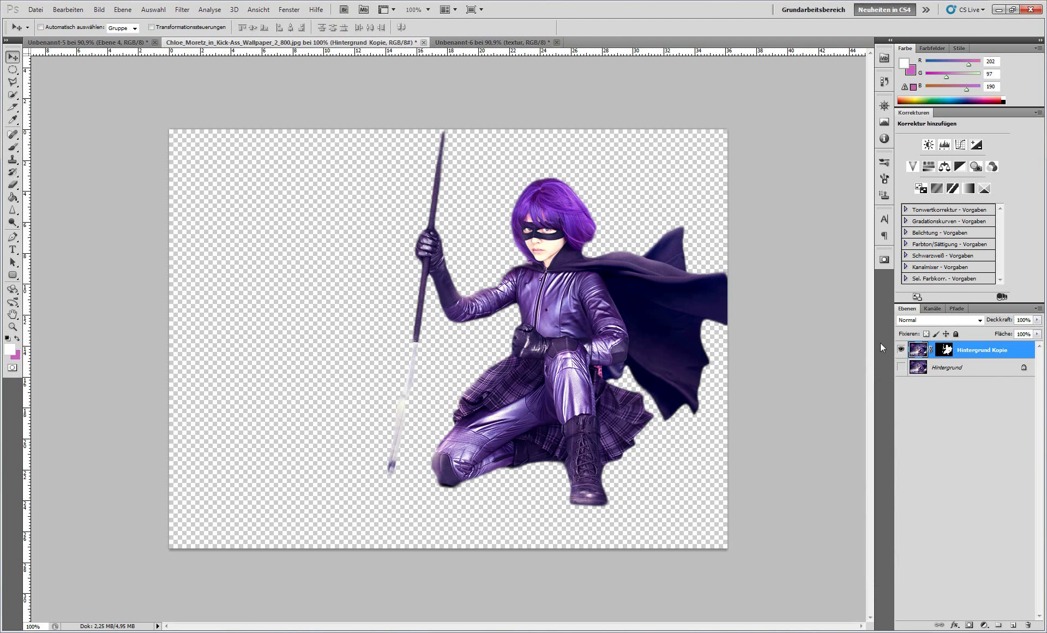
left_click(901, 349)
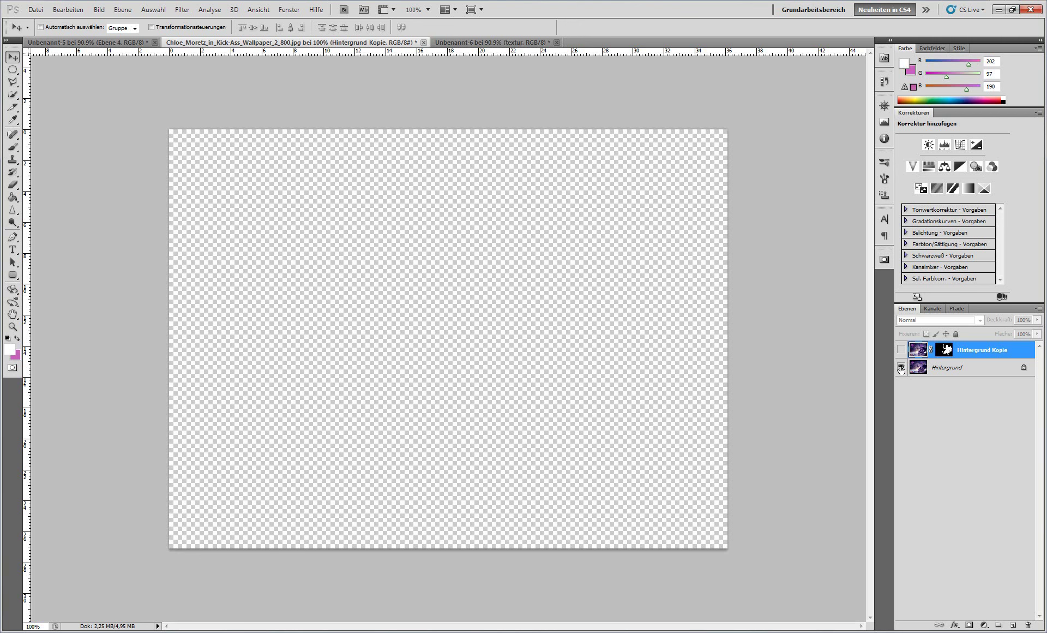
left_click(901, 367)
Draw a rectangular marquee over the cloudy sky left of the staff on Hintergrund.
left_click(13, 69)
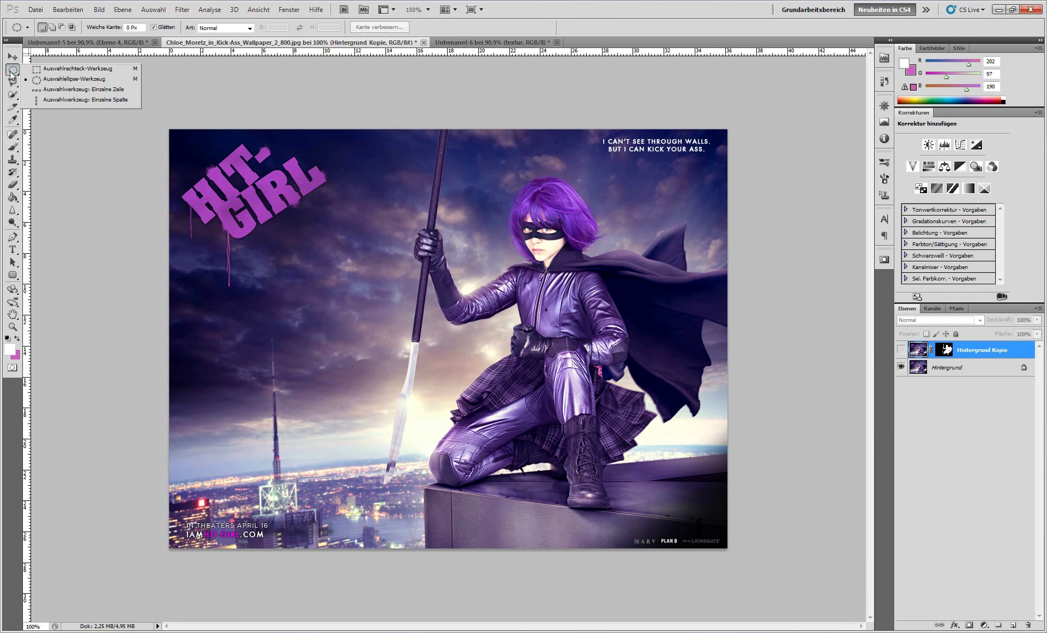
left_click(48, 72)
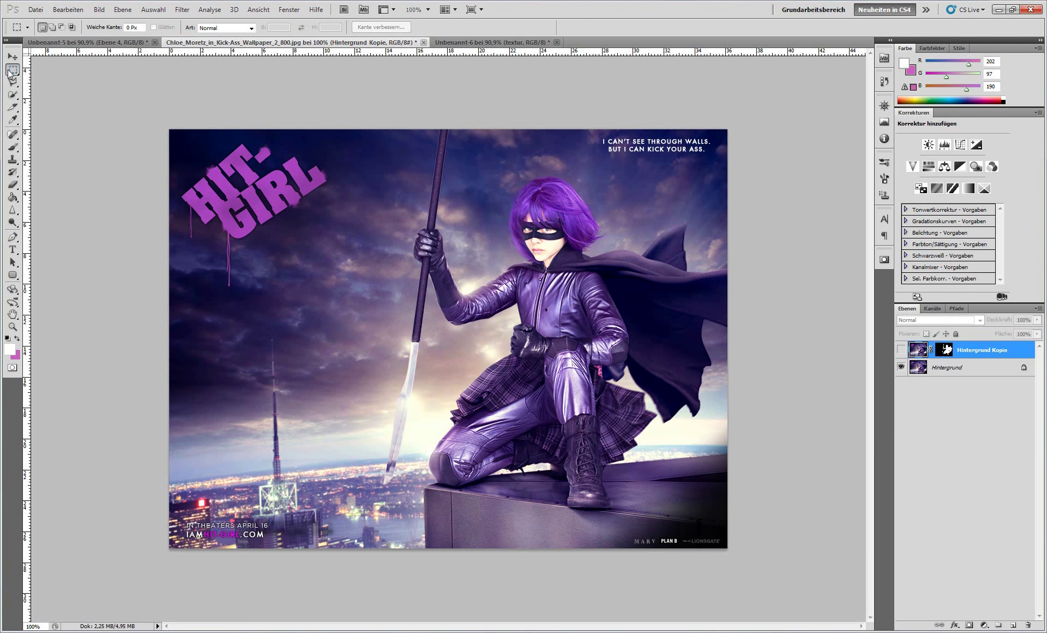
left_click(11, 71)
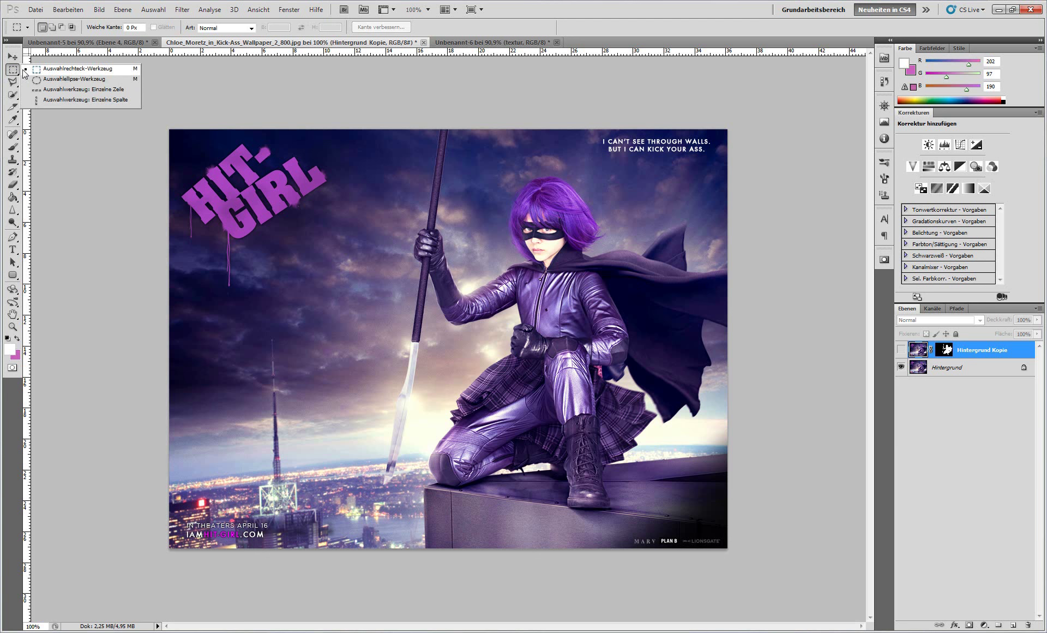
left_click(50, 73)
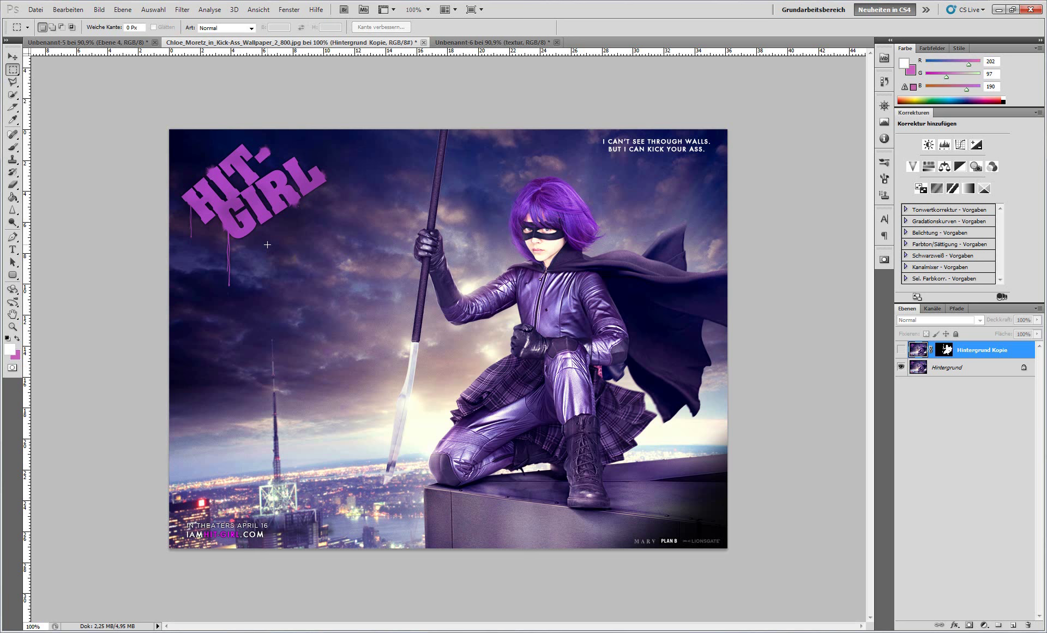
left_click_drag(380, 308, 407, 328)
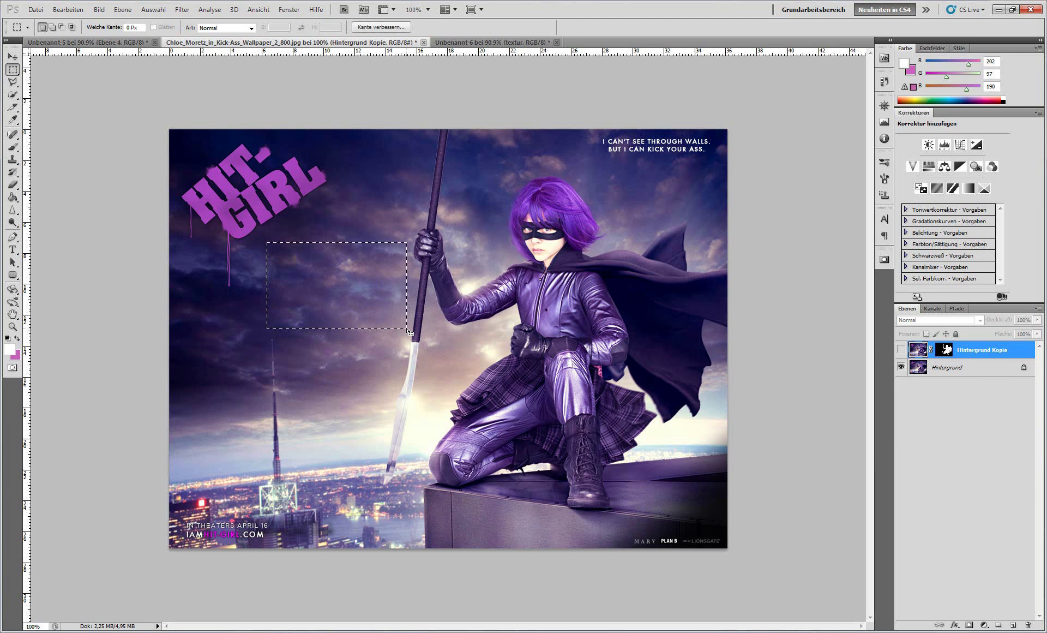
left_click(956, 369)
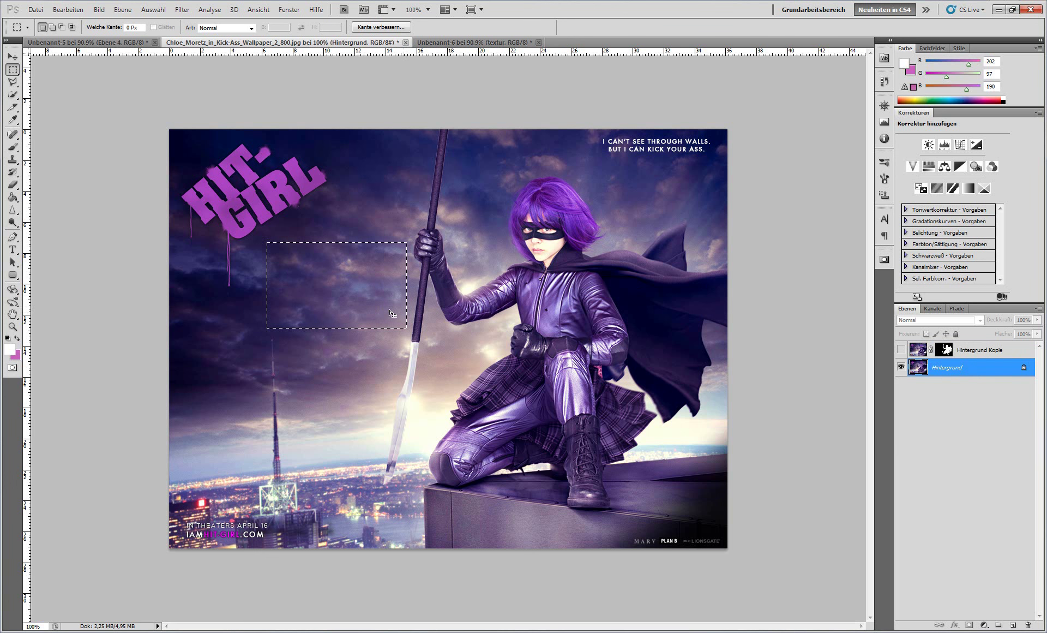
Paste the cloud patch onto the banner's textur layer and nudge it into place.
left_click(467, 45)
key("ctrl+v")
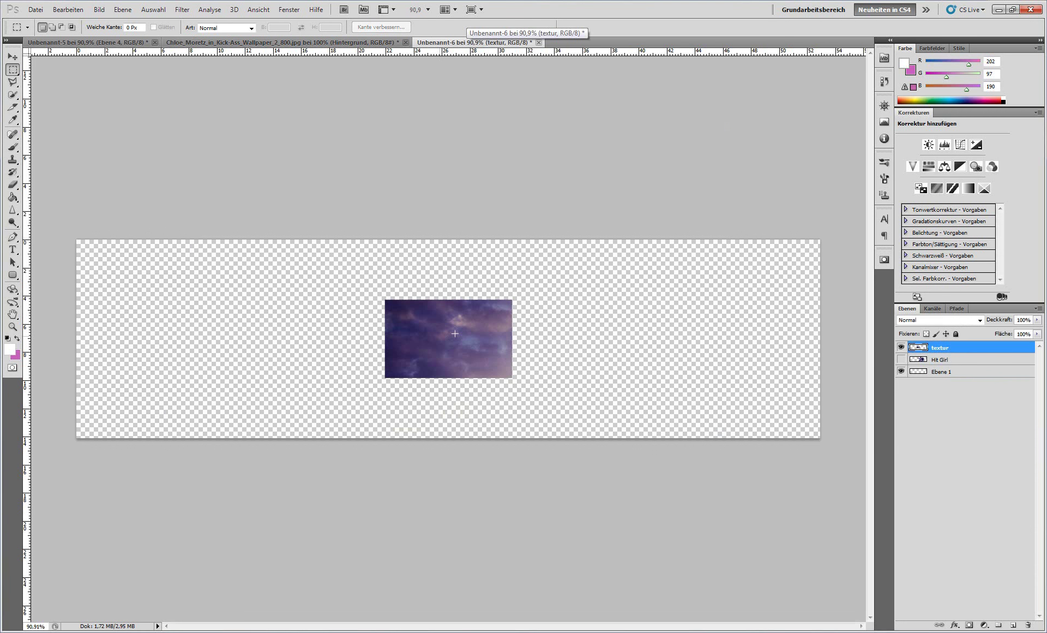
key("v")
left_click_drag(439, 350, 423, 345)
key("Left")
key("Left")
key("Left")
Free-transform the cloud patch until it covers the entire 1500 × 400 canvas.
key("ctrl+t")
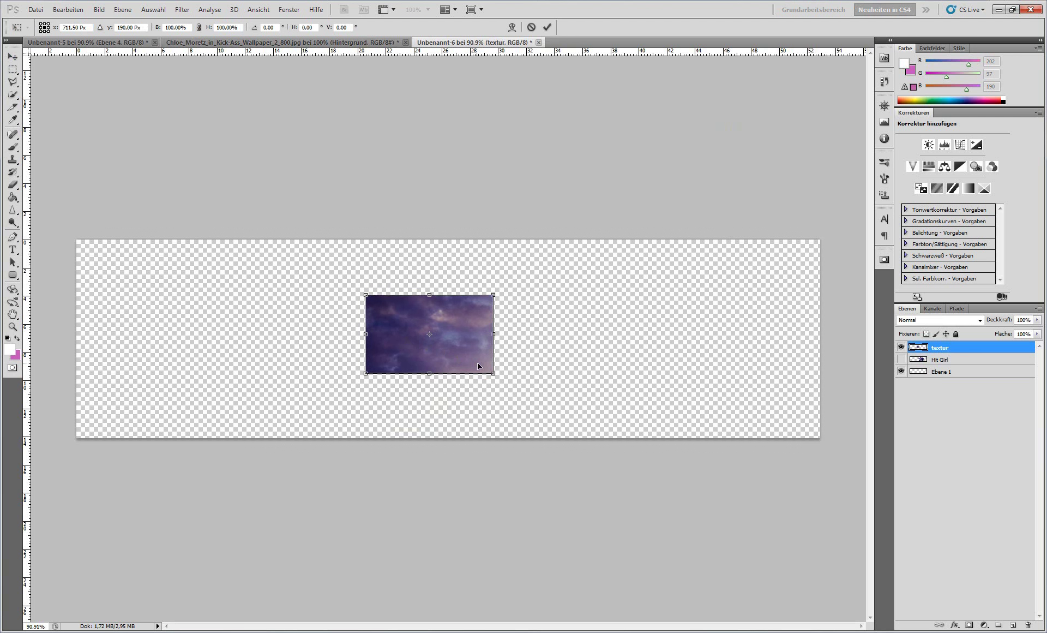
left_click_drag(493, 373, 753, 462)
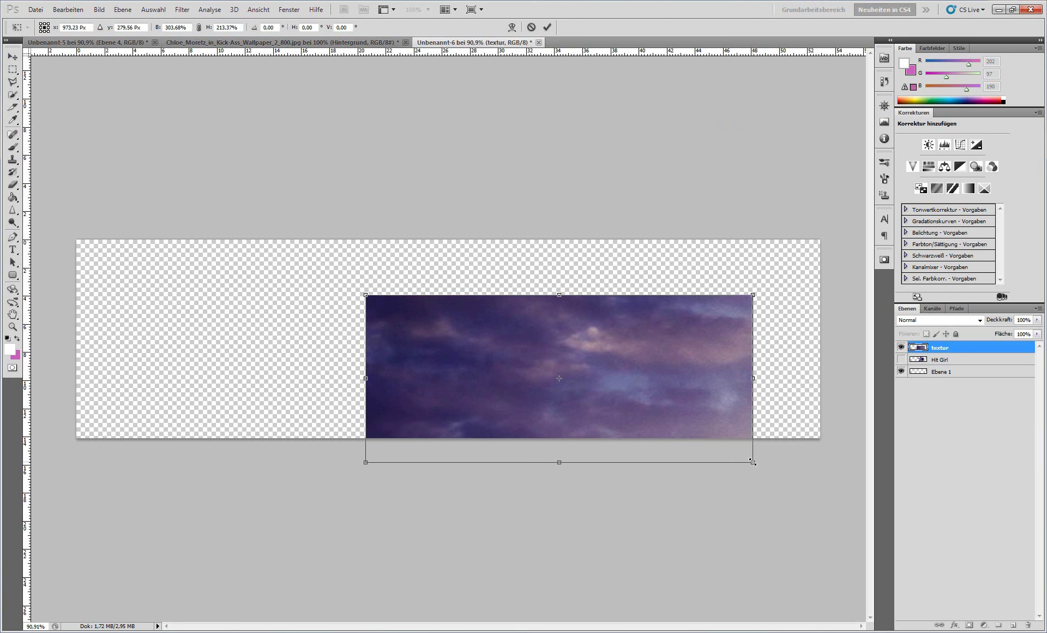
left_click_drag(365, 297, 41, 172)
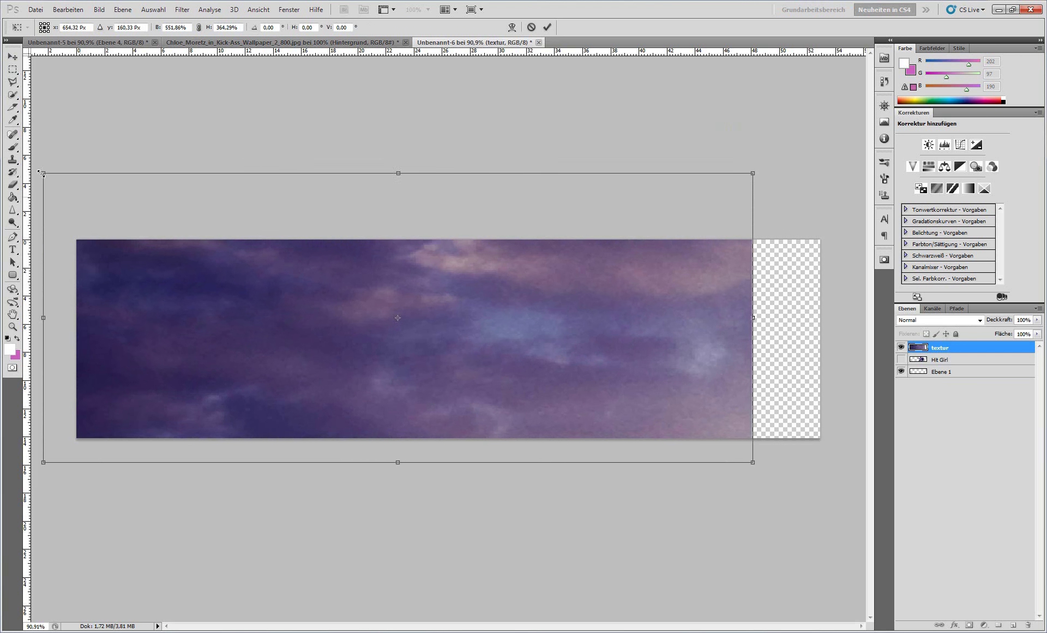
mouse_move(753, 463)
left_mouse_down()
mouse_move(822, 474)
mouse_move(884, 513)
left_mouse_up()
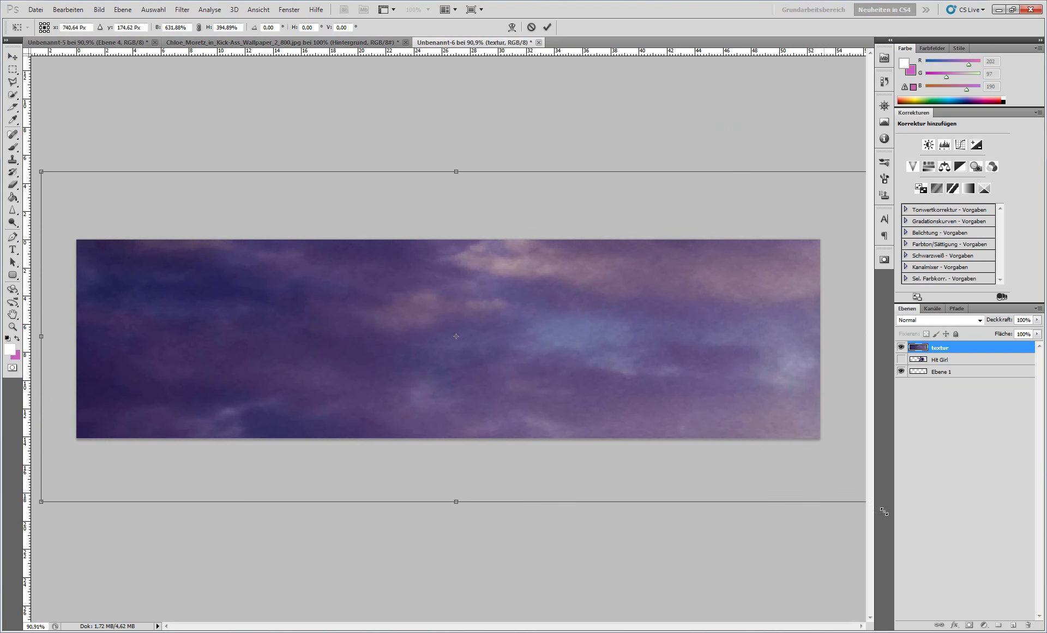
key("ctrl+minus")
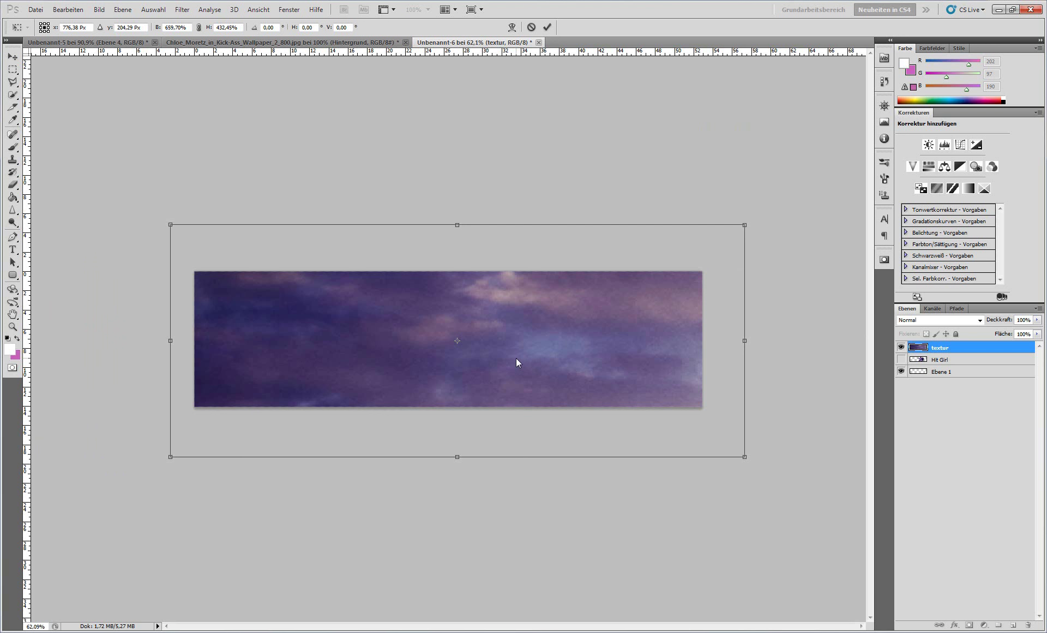
key("alt+space")
key("Escape")
key("Return")
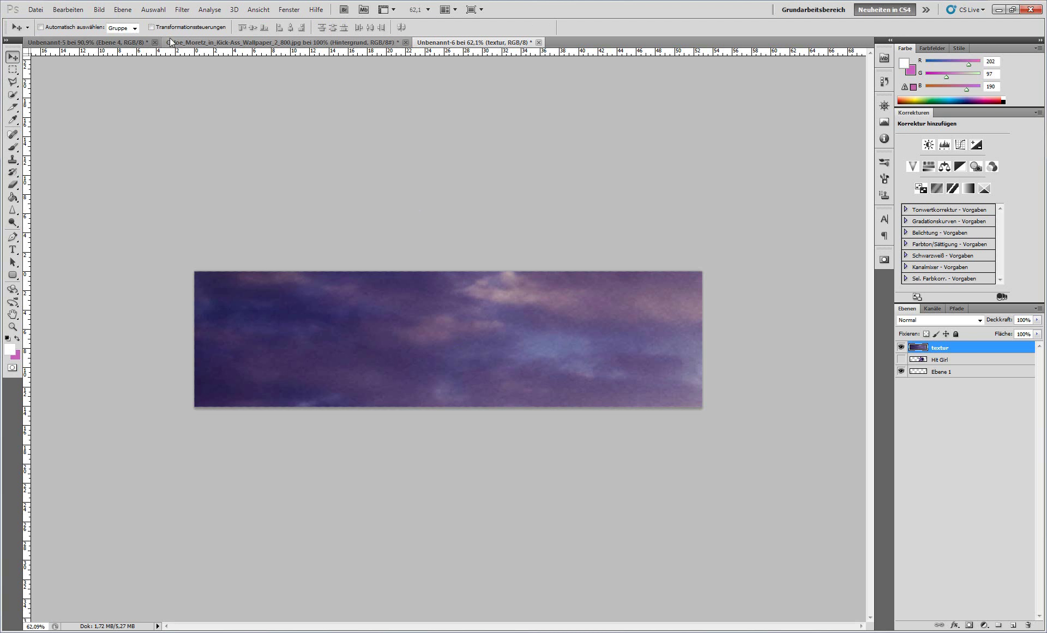
left_click(184, 11)
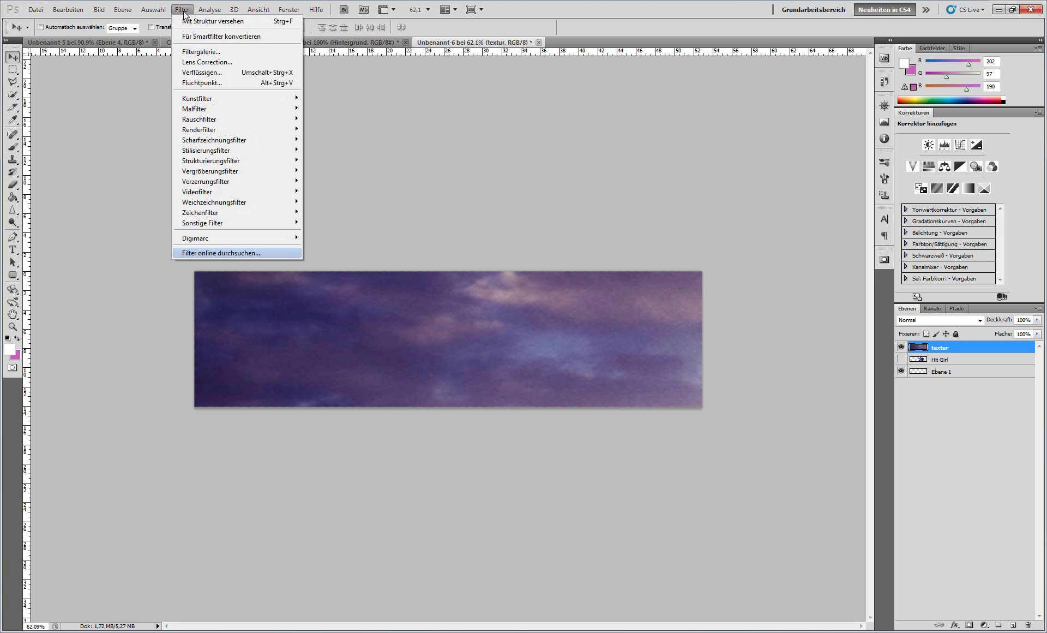
mouse_move(214, 201)
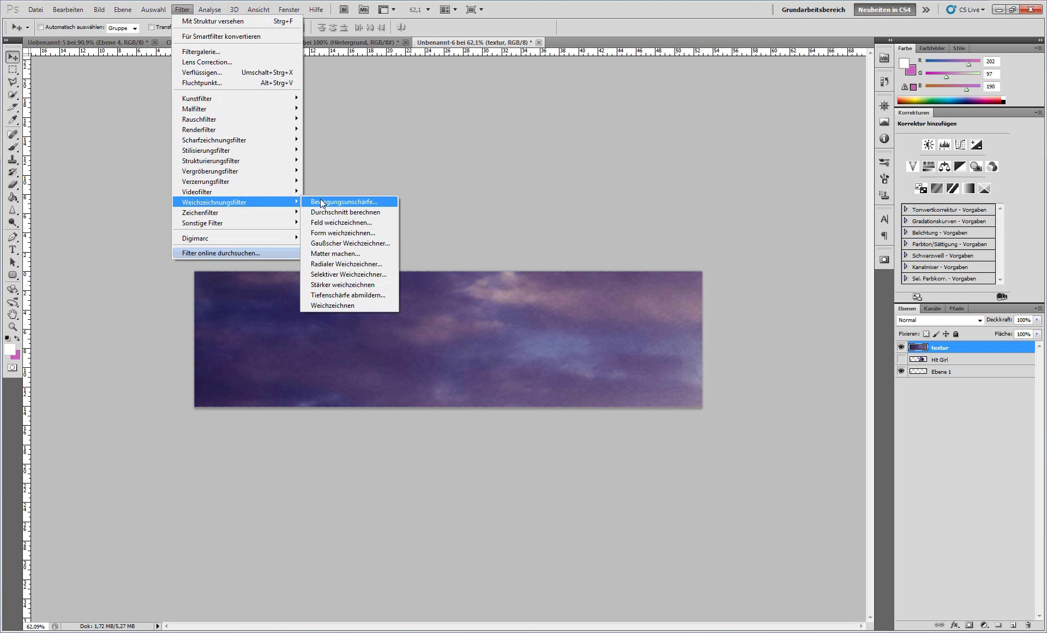
Apply Bewegungsunschärfe with Winkel -18° and 38 pixels distance to the clouds.
left_click(322, 203)
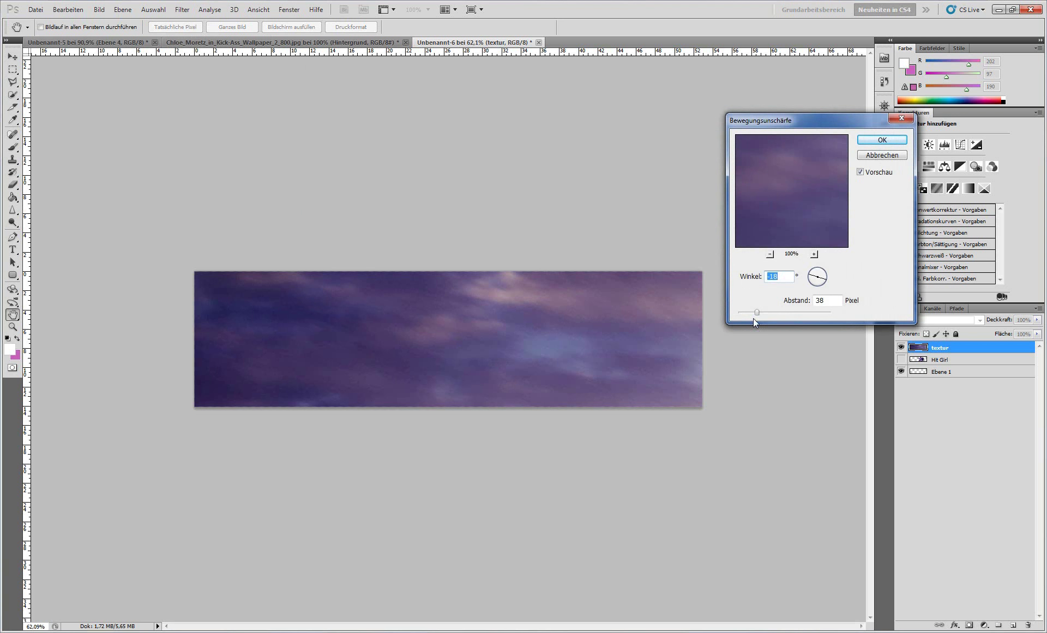
left_click(815, 300)
left_click_drag(786, 121, 749, 120)
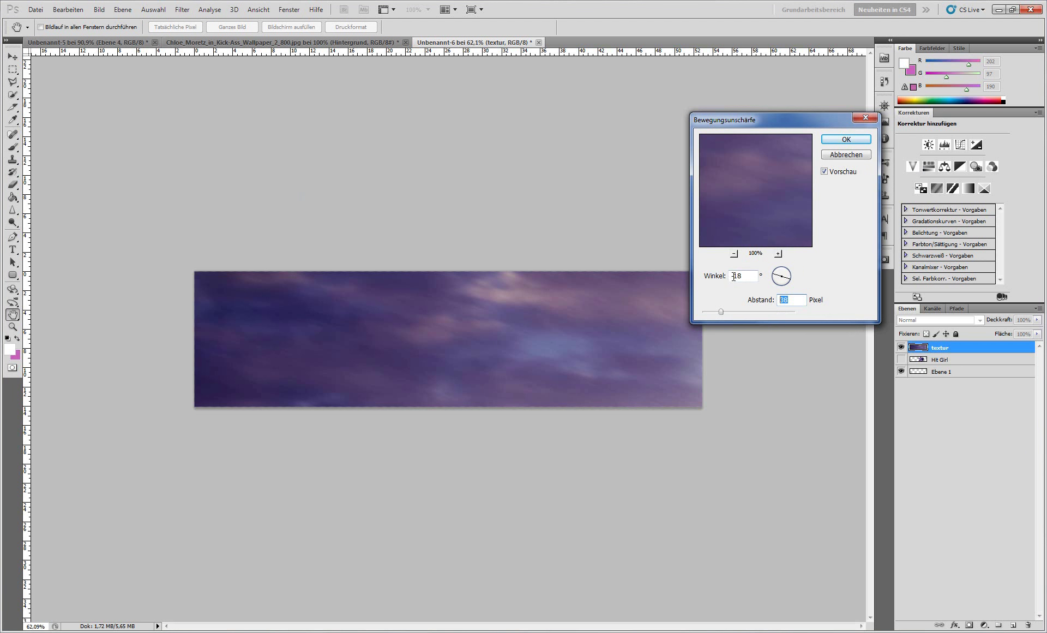
left_click_drag(741, 120, 694, 86)
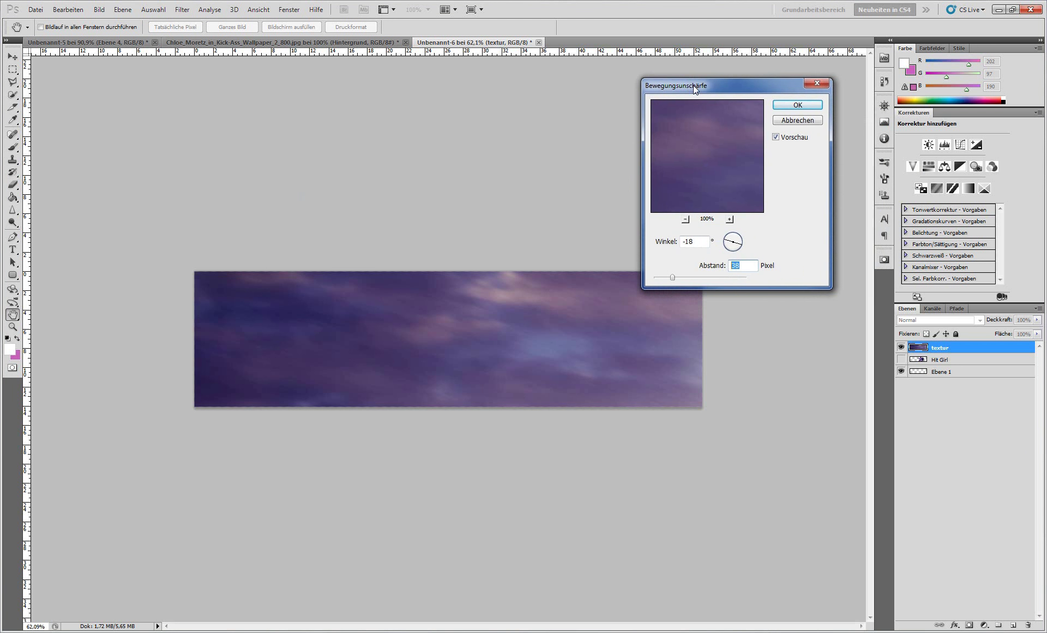
left_click(780, 106)
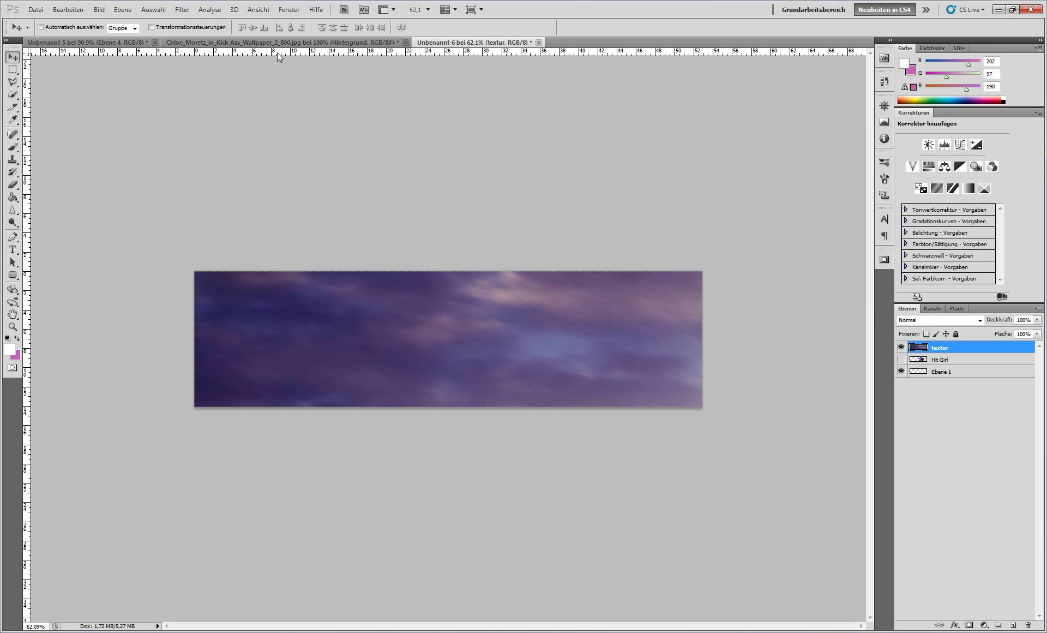
Apply the Texturizer filter to the background: Canvas texture, 100% scaling, relief 4, light from top.
left_click(186, 11)
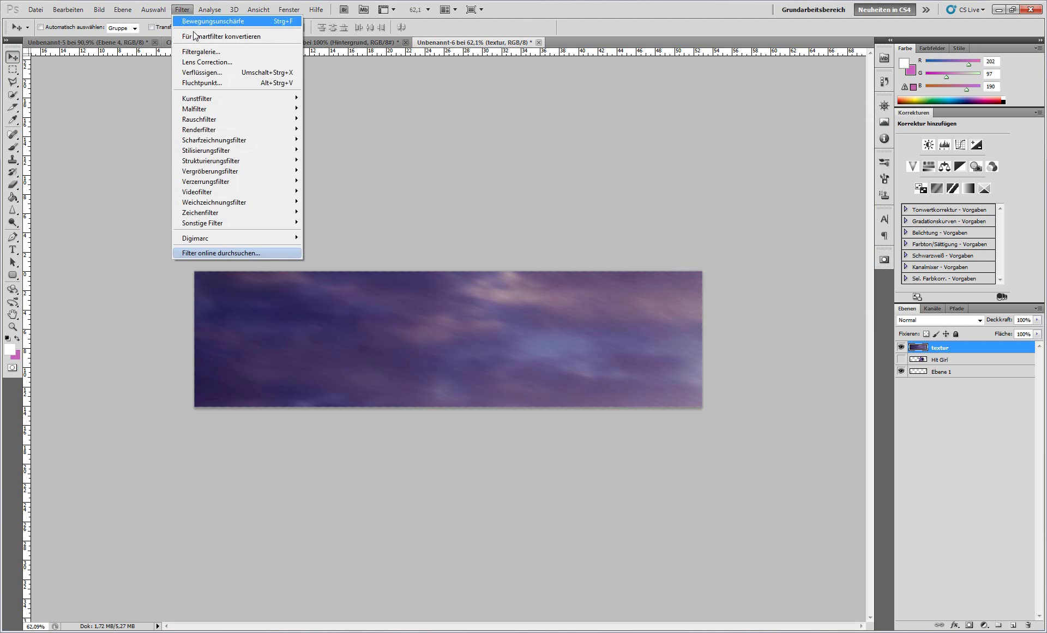
mouse_move(212, 161)
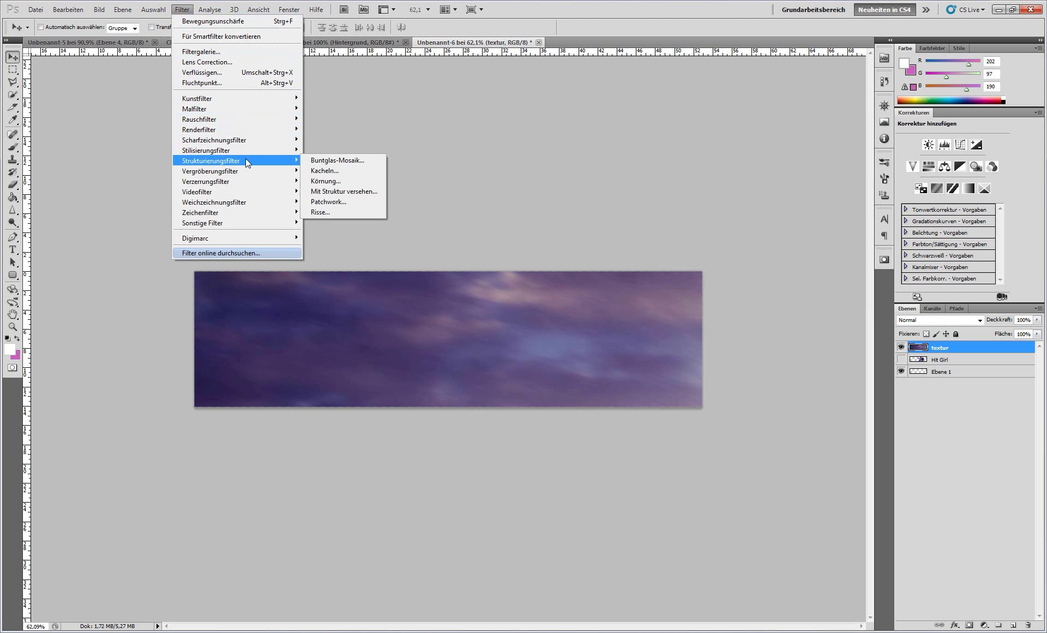
left_click(352, 192)
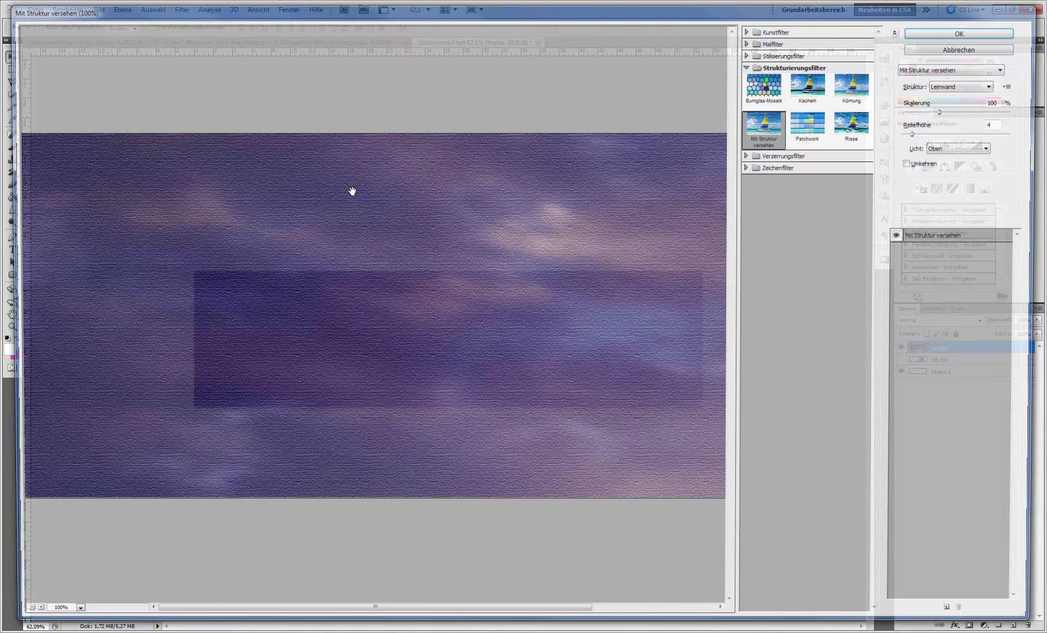
left_click(952, 68)
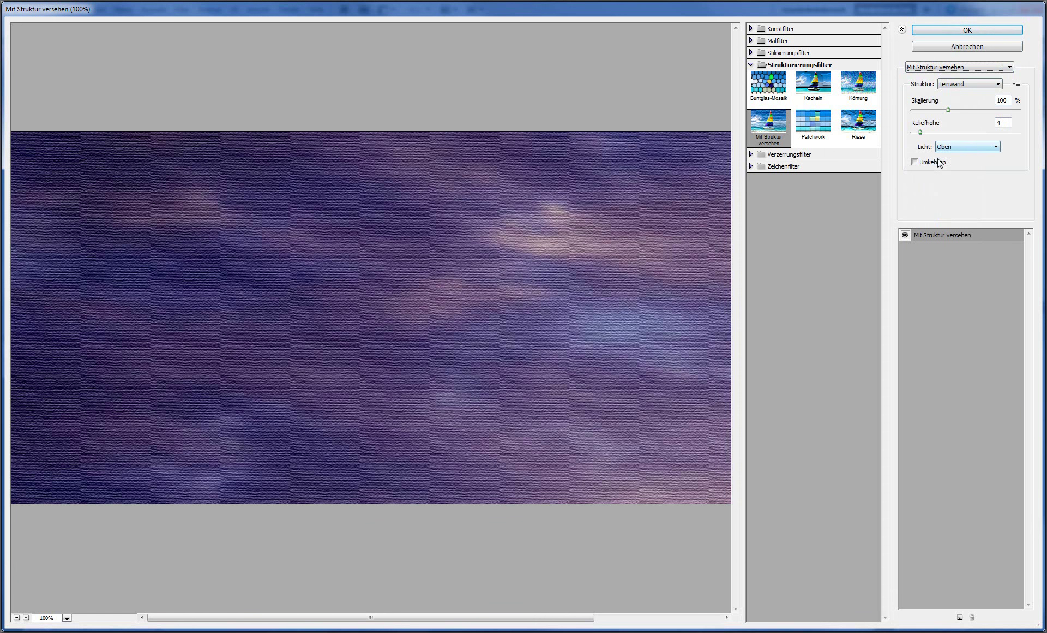
left_click(968, 33)
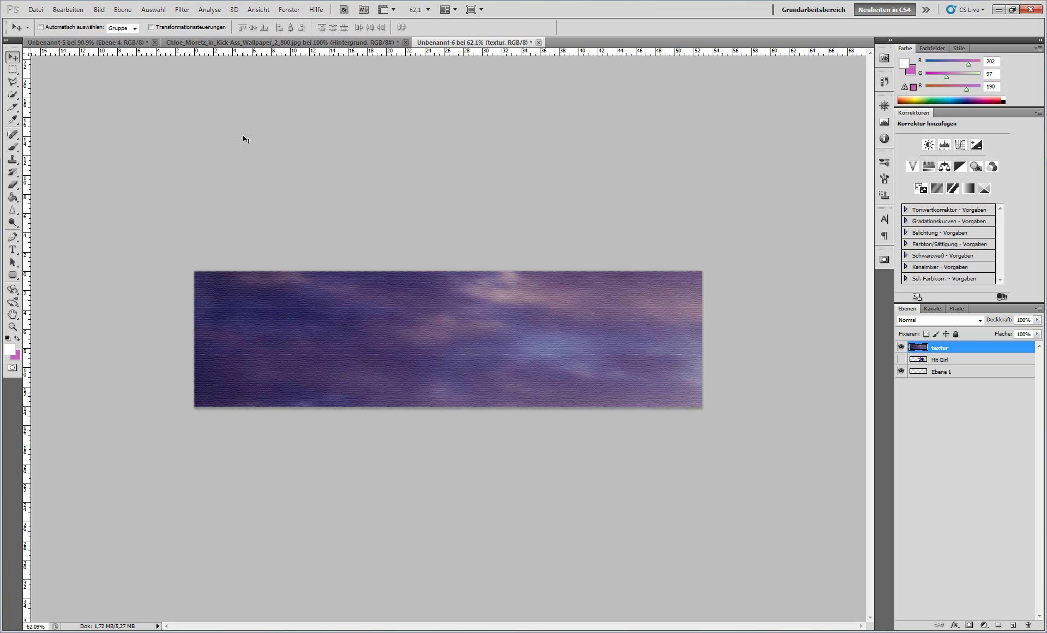
Apply Dust & Scratches to the textured background with radius 43 and threshold 168.
left_click(182, 9)
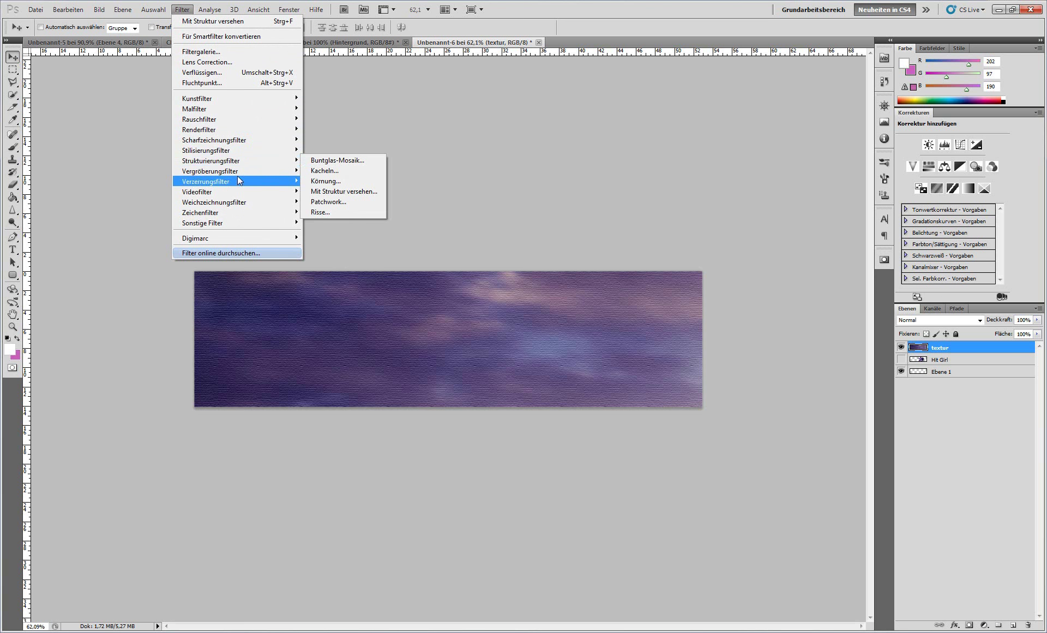
mouse_move(200, 119)
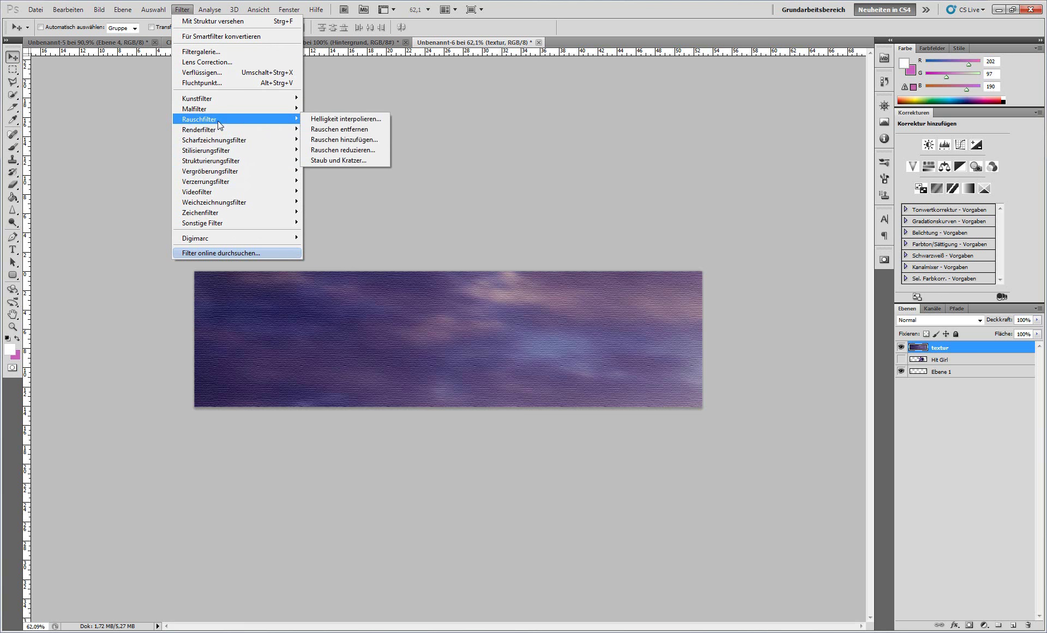
left_click(345, 160)
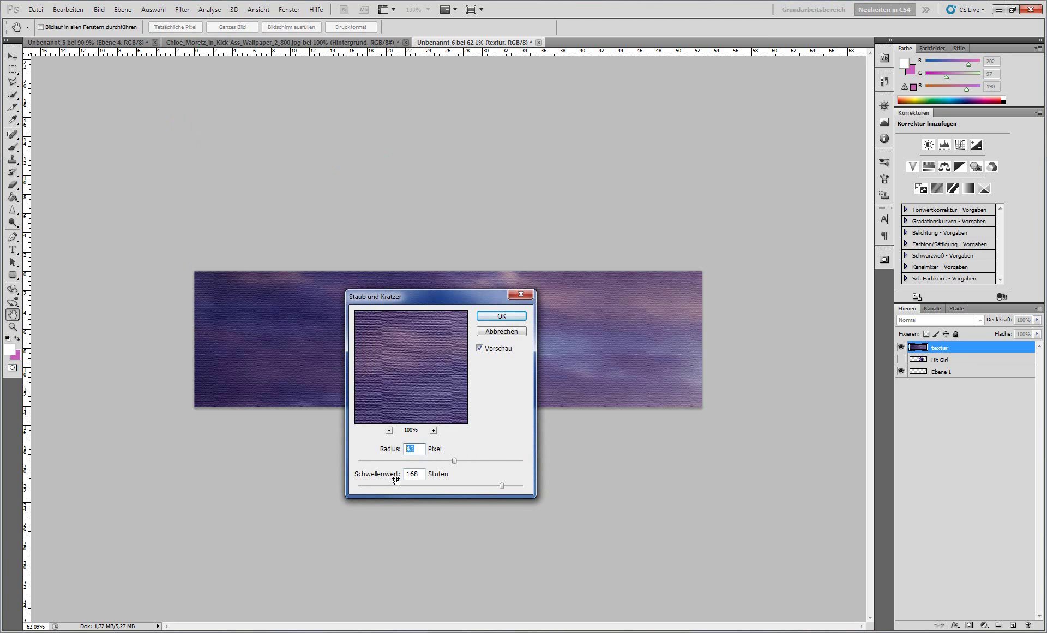
left_click(413, 473)
left_click(494, 318)
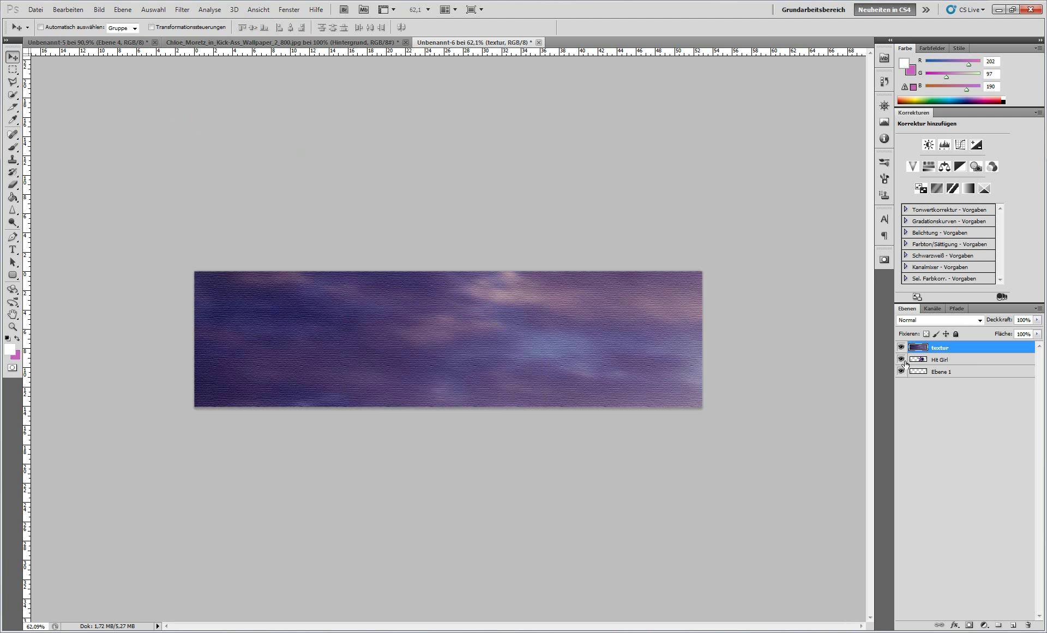
Raise the Hit Girl layer above the texture, shift the figure right, and merge a new layer into it.
left_click(936, 361)
left_click_drag(947, 364, 939, 349)
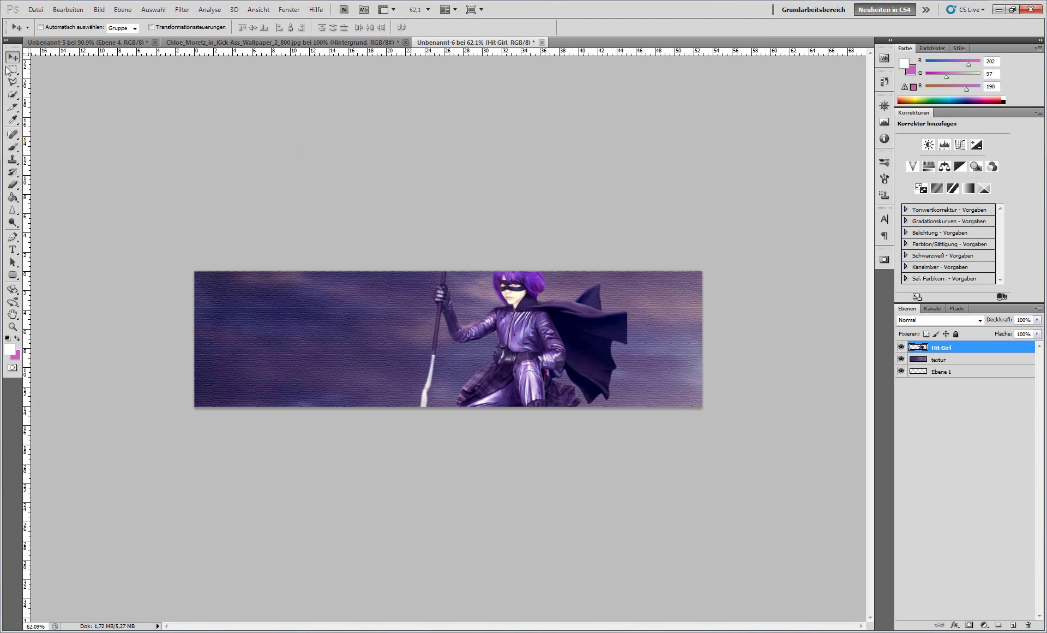
mouse_move(536, 344)
left_mouse_down()
mouse_move(597, 362)
mouse_move(610, 354)
left_mouse_up()
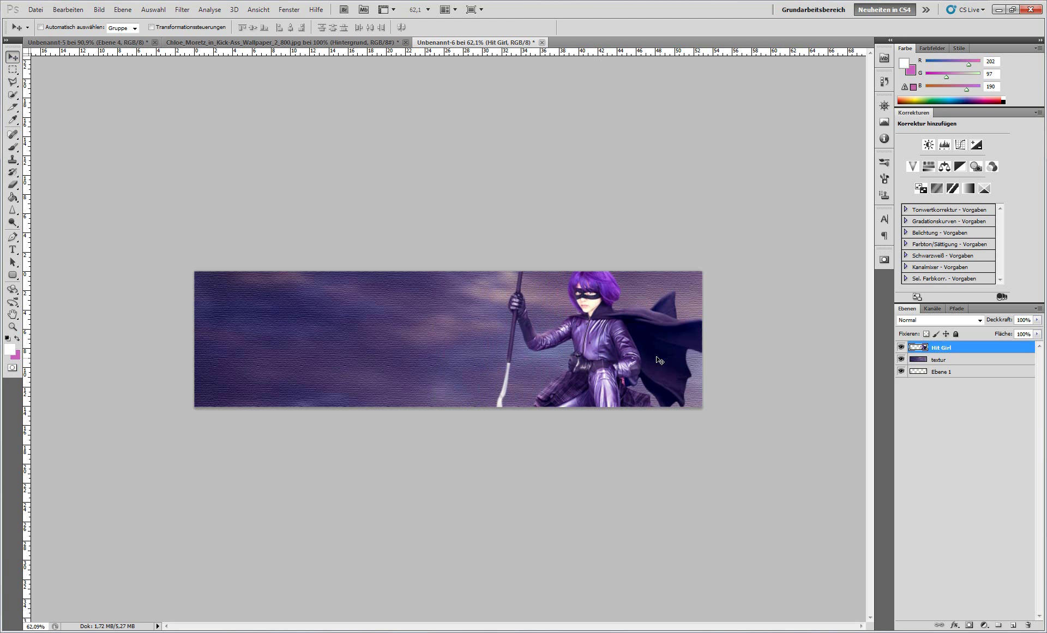
left_click(1012, 625)
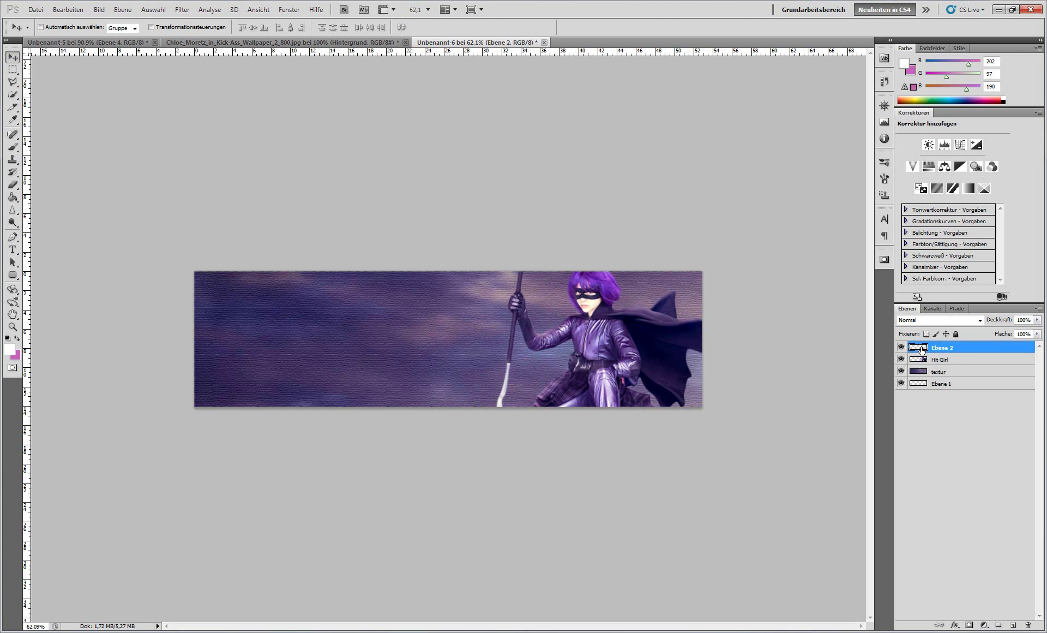
key("ctrl+e")
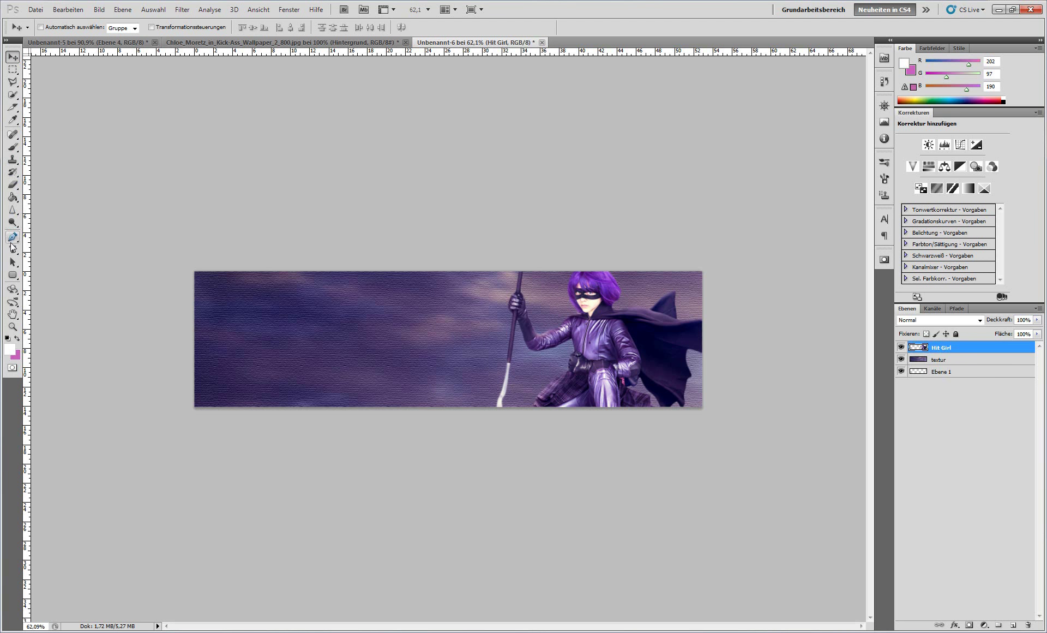
Type the text 'HIT GIRL' on the banner's left side.
left_click(12, 250)
left_click(253, 335)
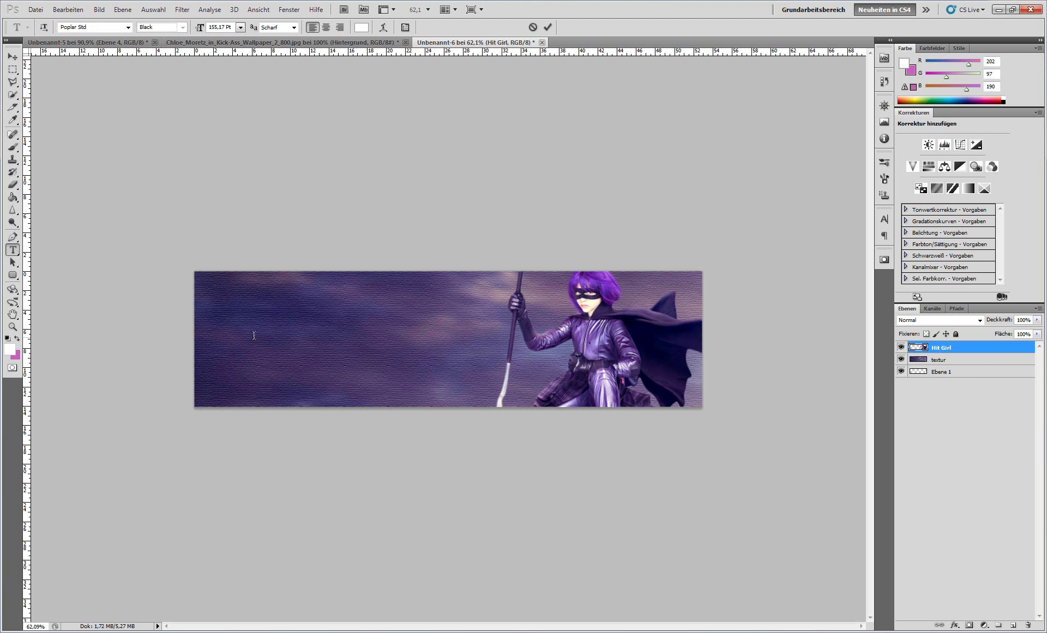
type("H")
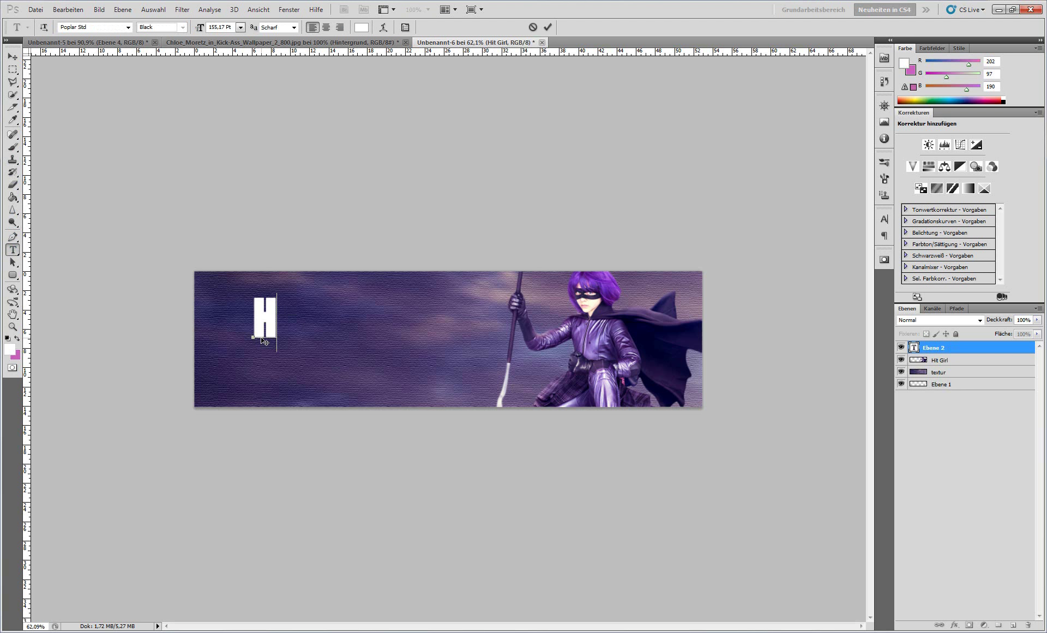
type("it")
key("BackSpace")
key("BackSpace")
type("IT ")
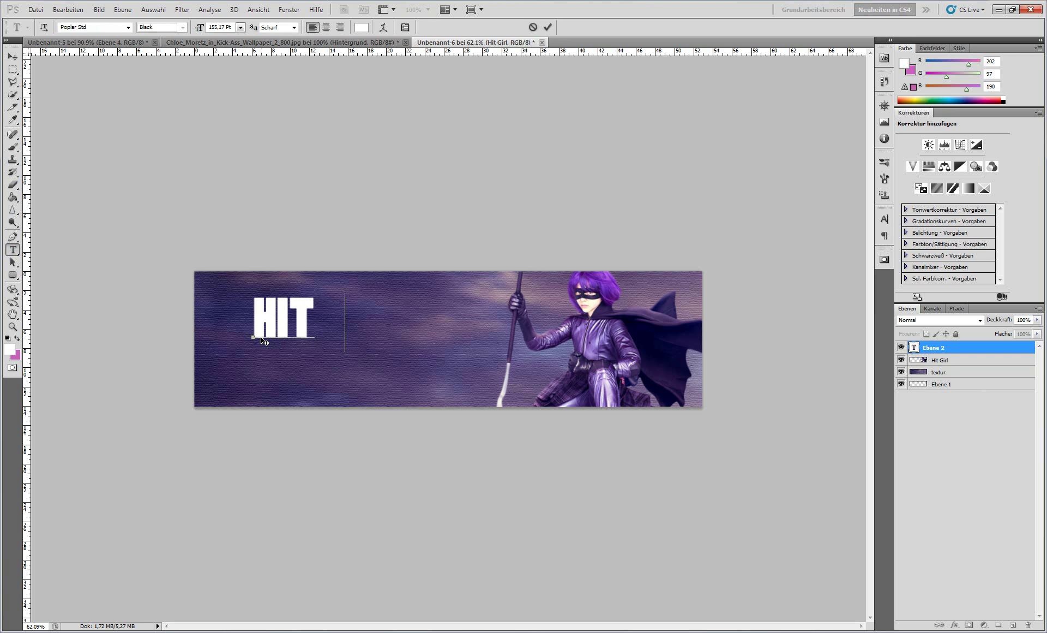
type("GIRL")
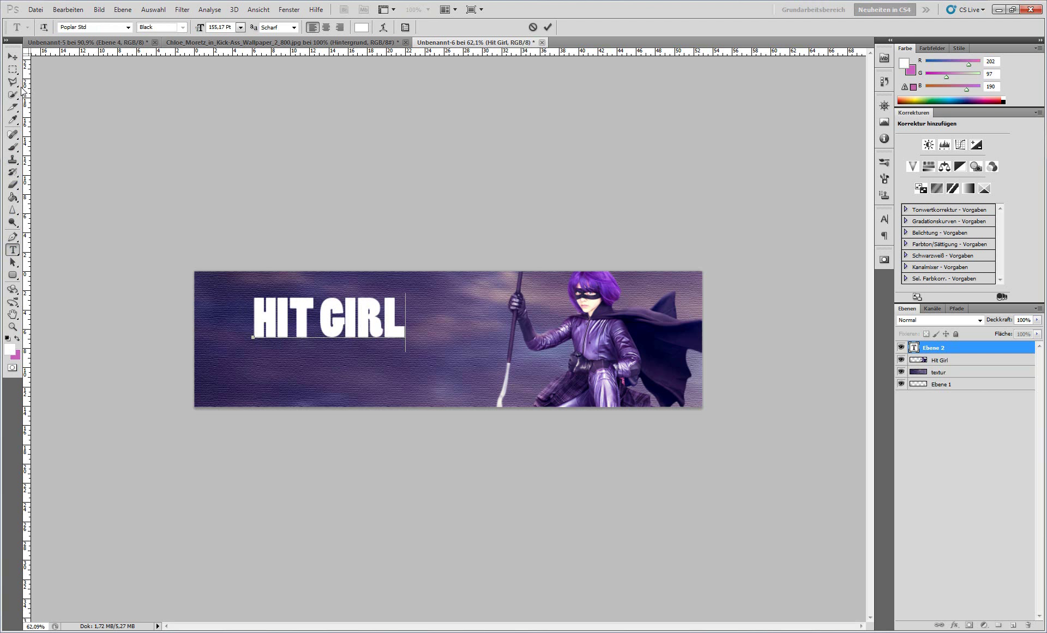
left_click(12, 57)
Reposition the HIT GIRL text and enlarge it to about 145%.
left_click_drag(322, 309, 311, 334)
key("ctrl+t")
left_click_drag(399, 369, 464, 398)
key("Return")
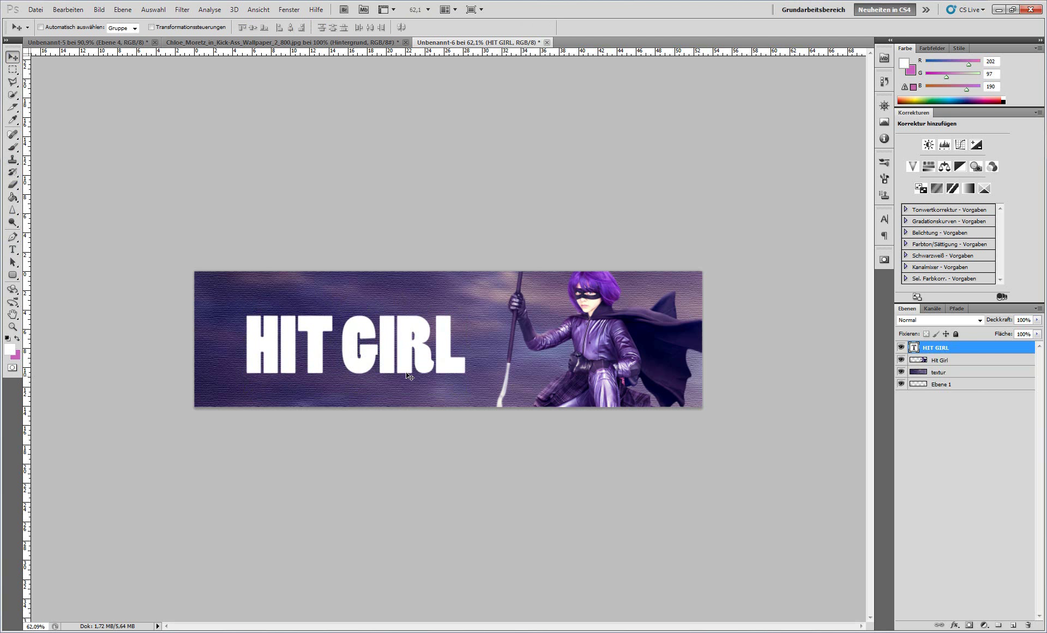
left_click_drag(367, 359, 368, 355)
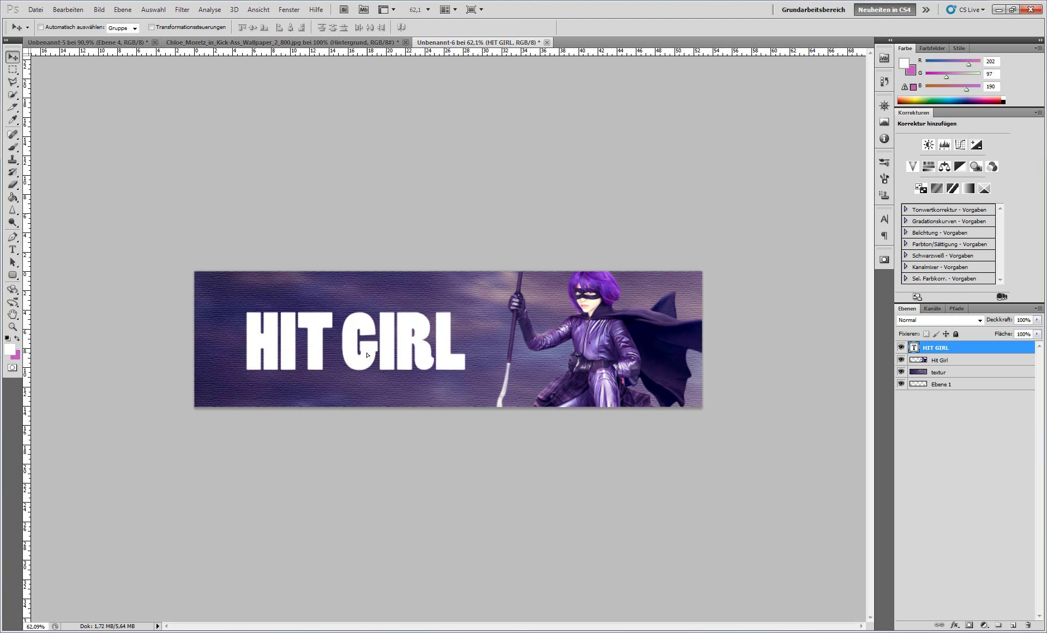
left_click(330, 43)
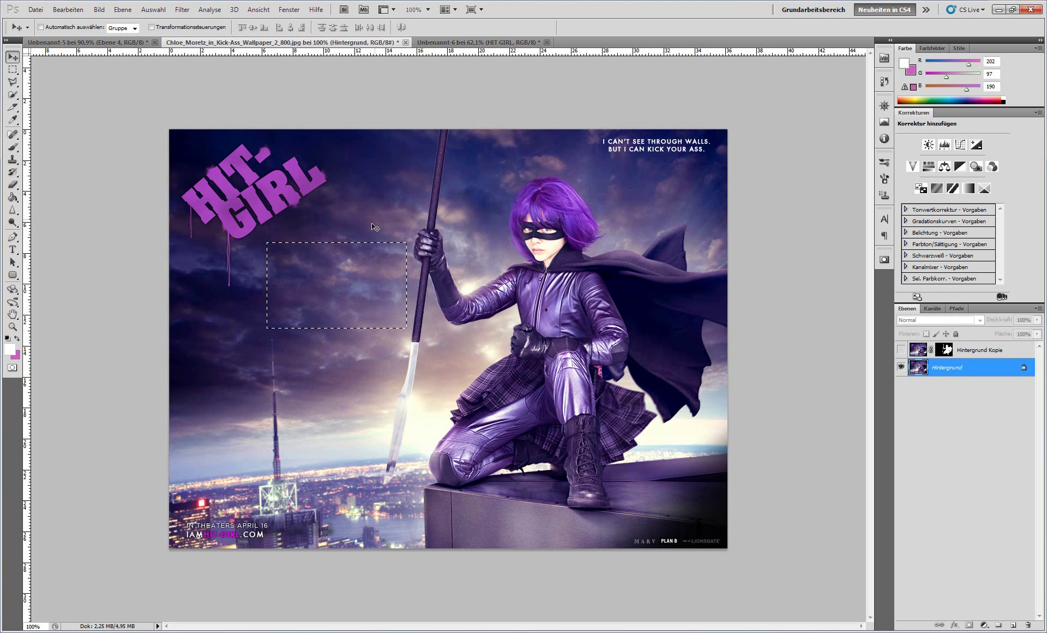
Deselect in the wallpaper and sample its purple HIT-GIRL logo as the foreground colour.
key("ctrl+d")
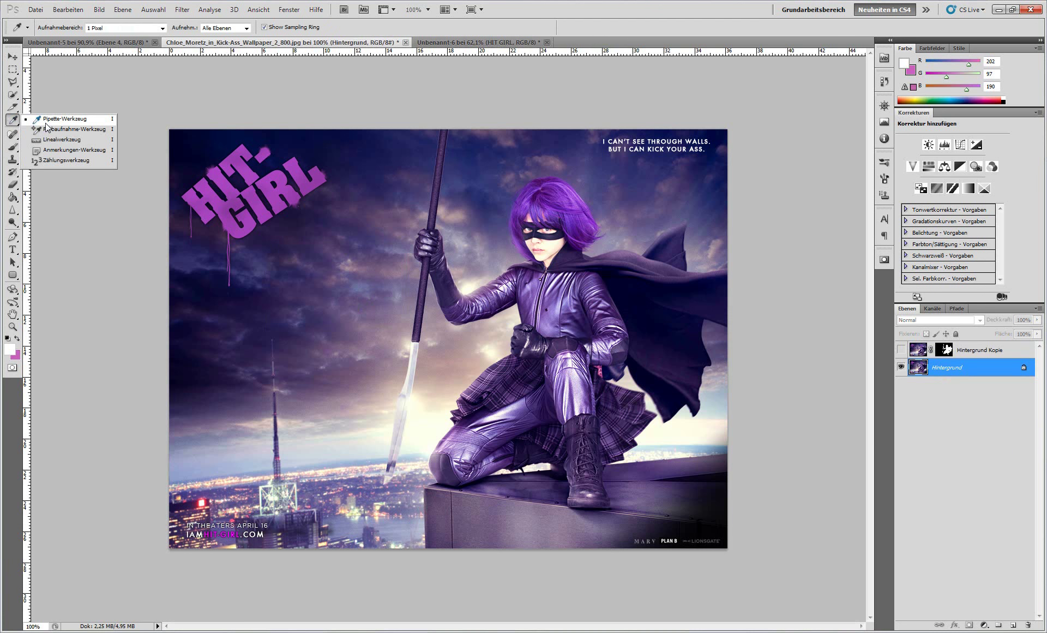
left_click(46, 123)
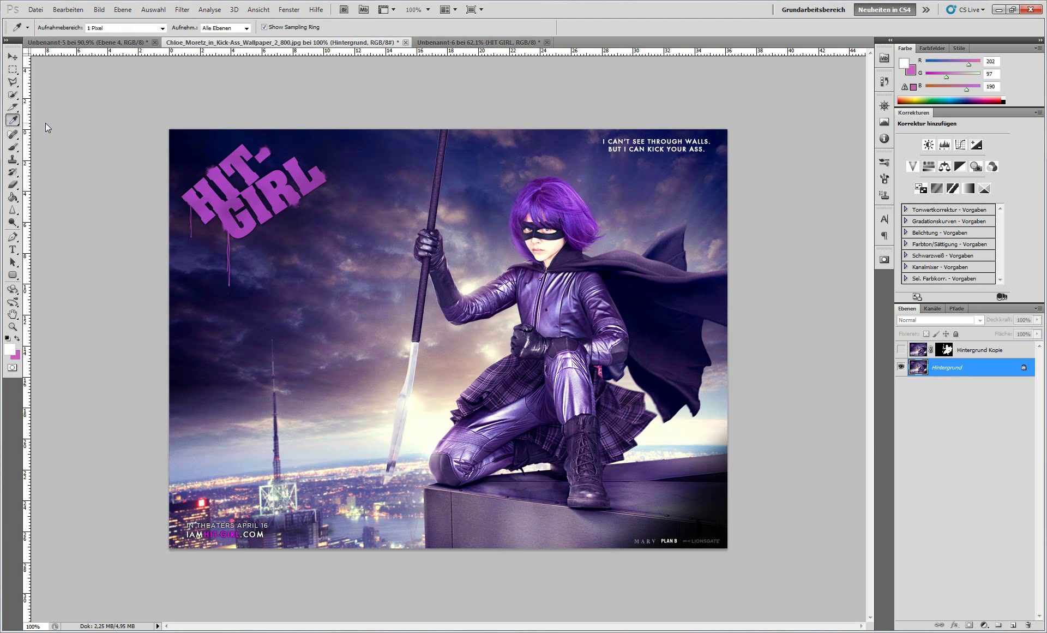
left_click(223, 181)
left_click_drag(223, 183, 222, 182)
left_click(17, 338)
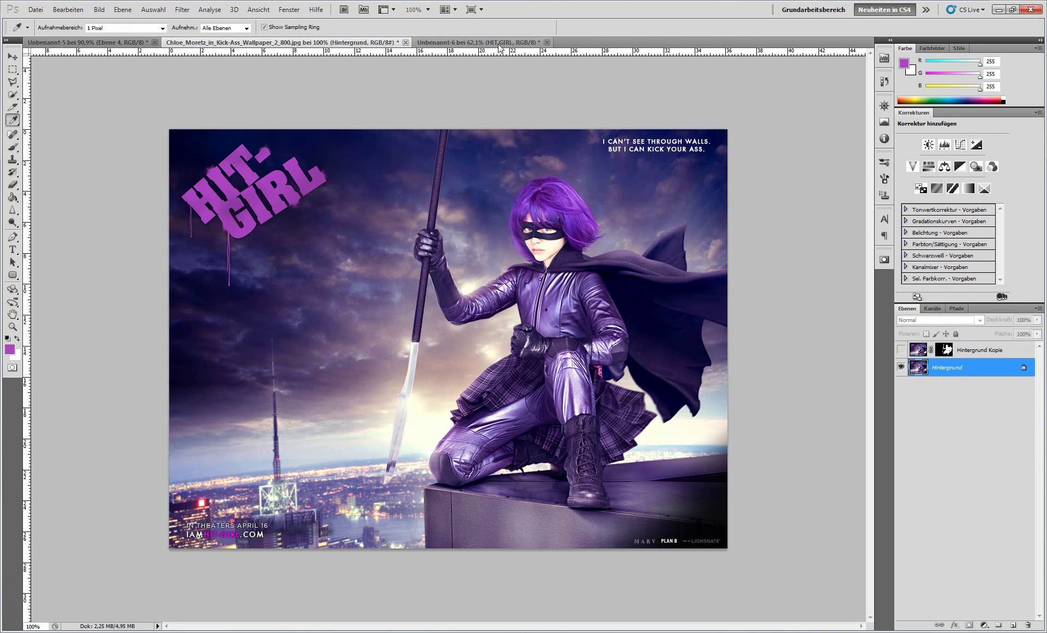
left_click(499, 43)
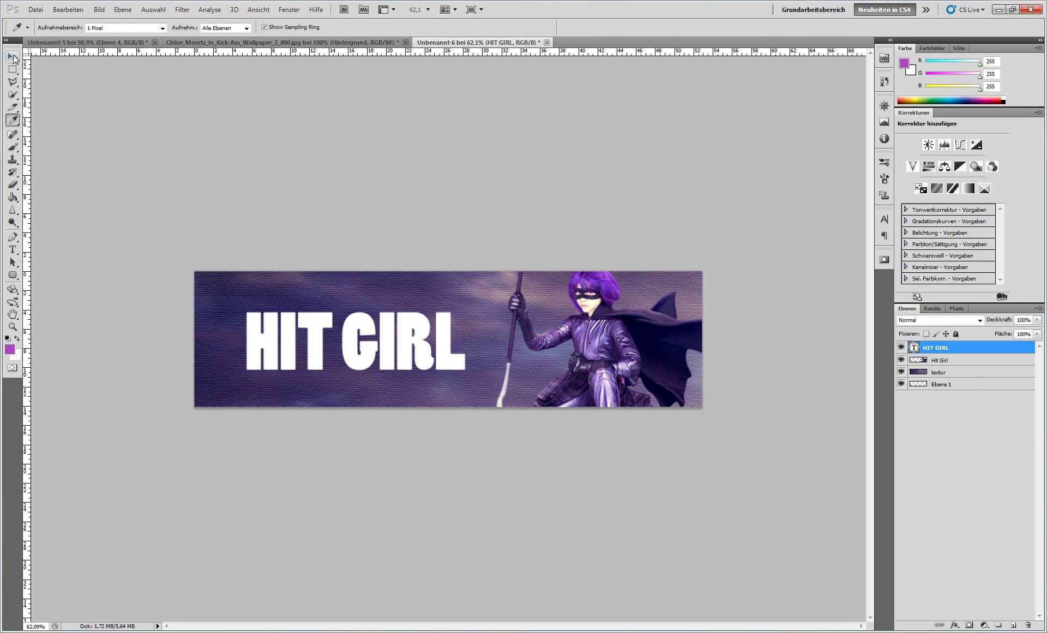
Select all the HIT GIRL letters and fill them with the sampled purple.
left_click(13, 249)
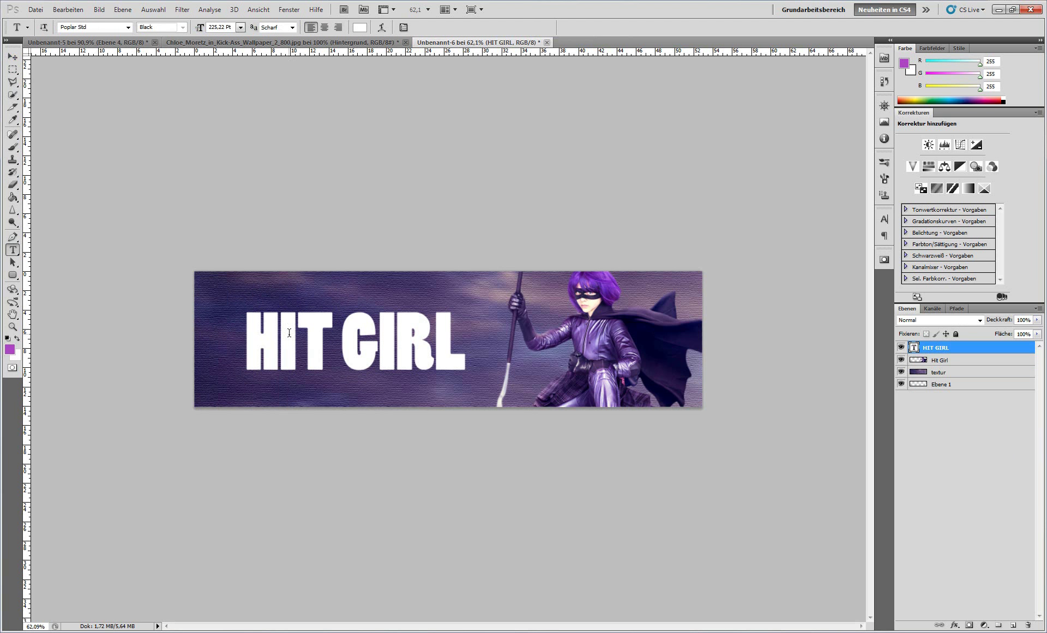
left_click_drag(467, 340, 259, 323)
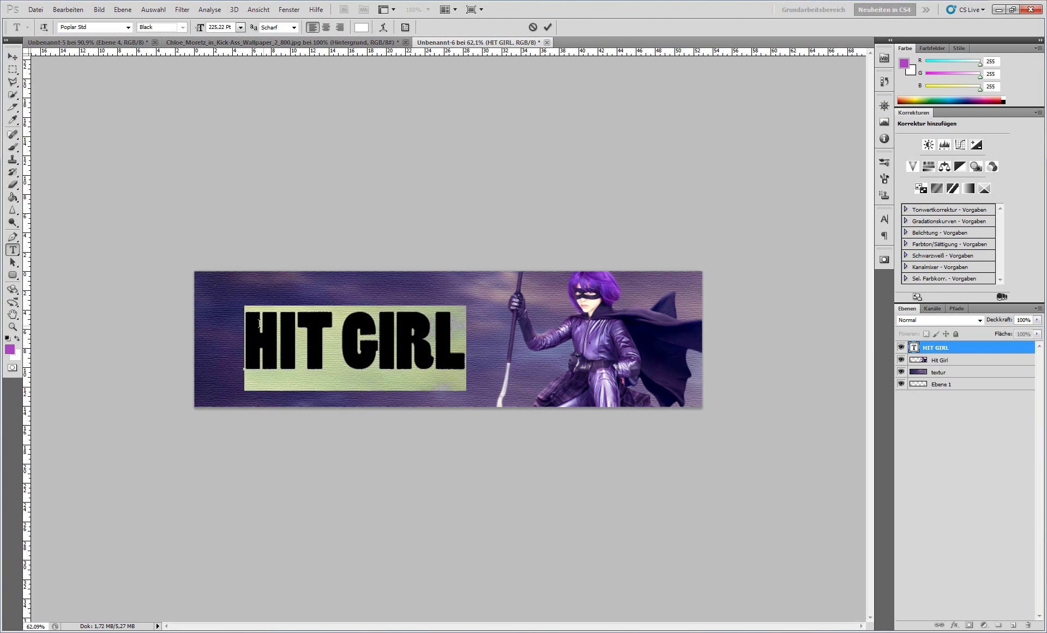
key("alt+BackSpace")
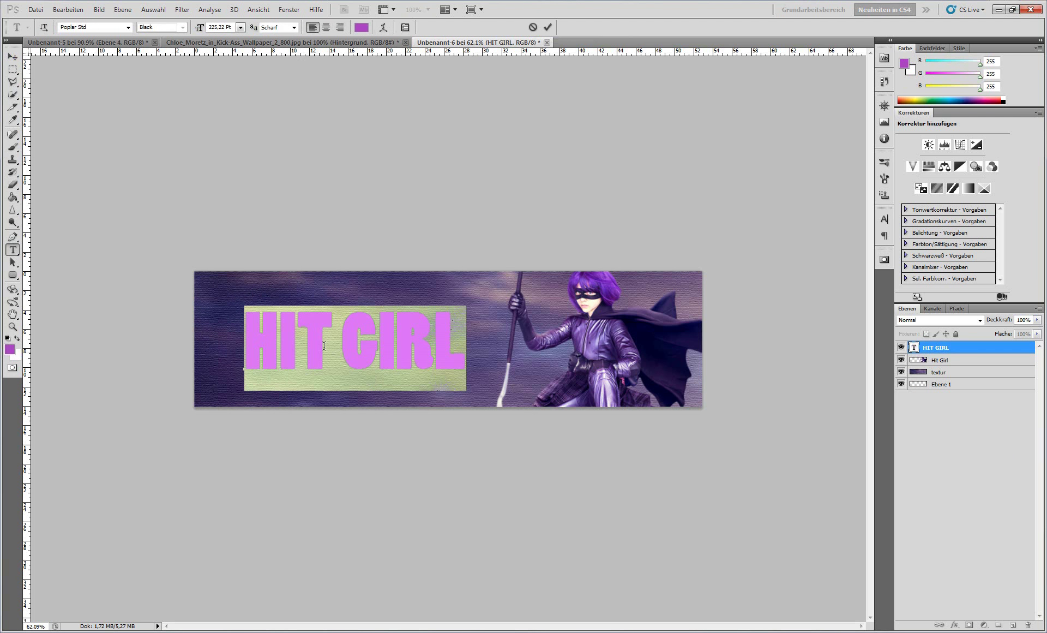
left_click(461, 348)
left_click(12, 56)
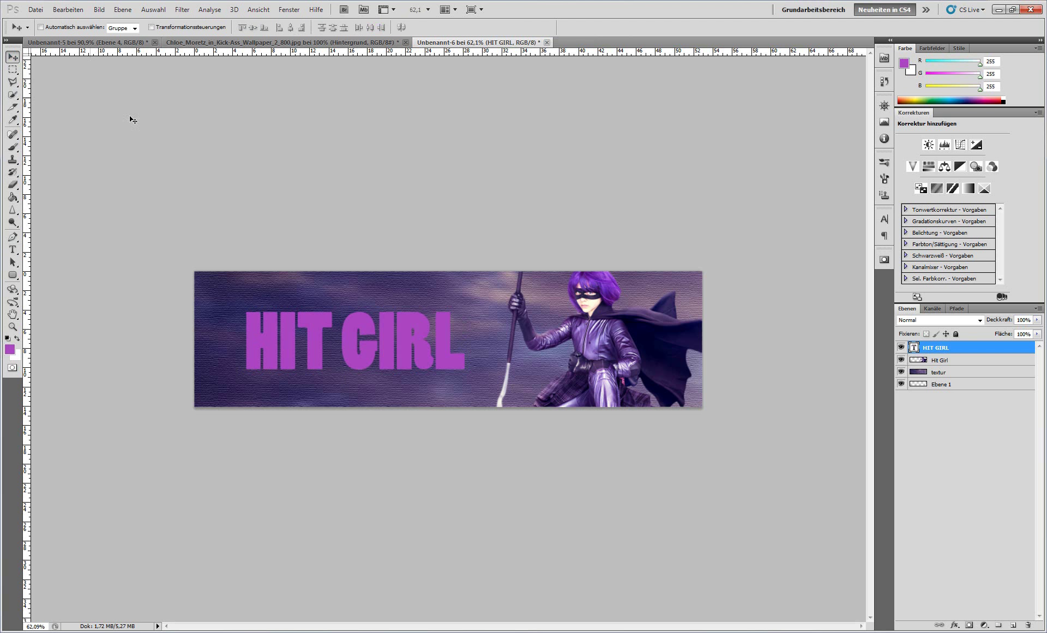
left_click_drag(340, 343, 342, 346)
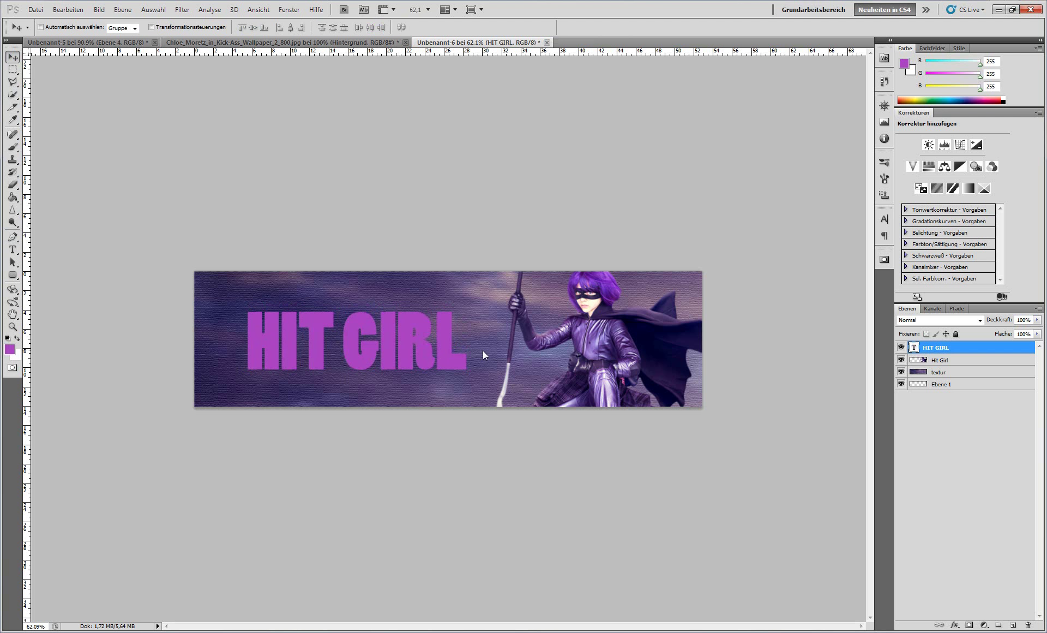
Add a drop shadow and a 3 px black outside stroke to the HIT GIRL layer.
double_click(971, 351)
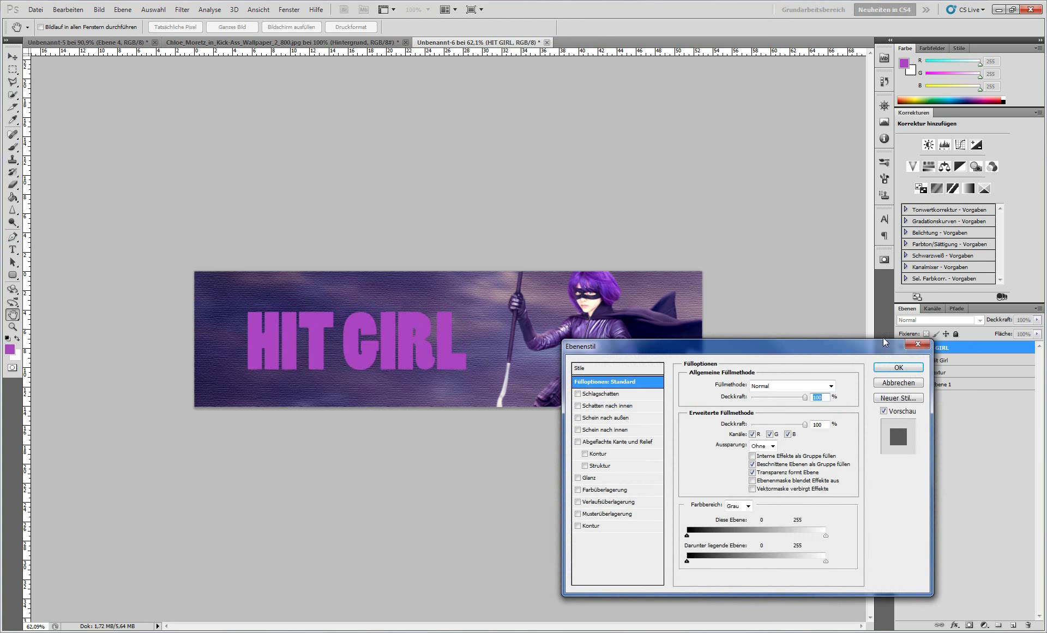
left_click_drag(884, 342, 779, 318)
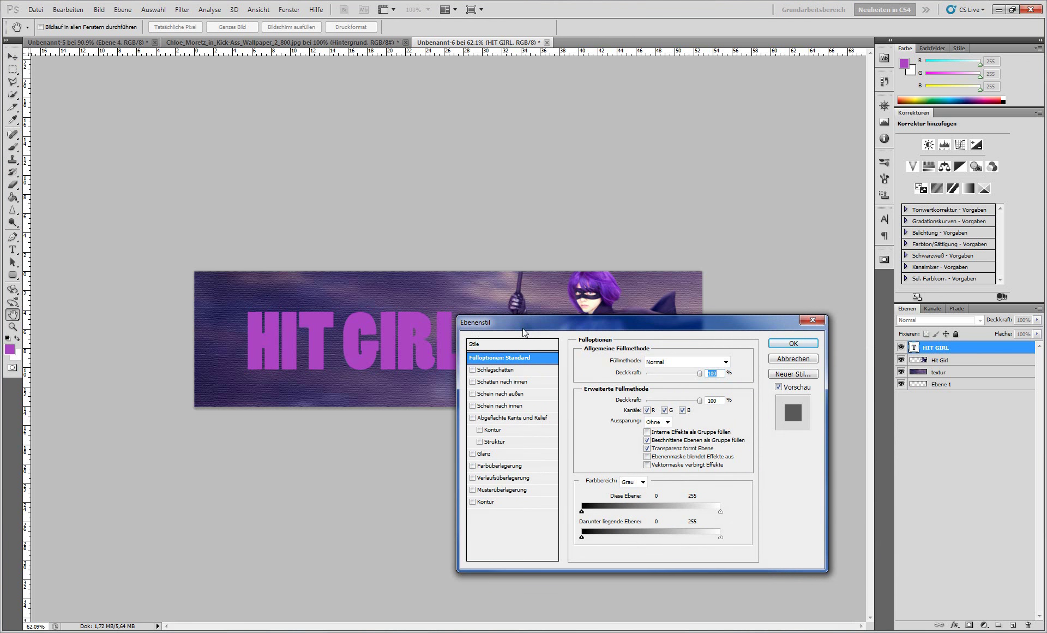
left_click_drag(523, 332, 520, 310)
left_click(469, 348)
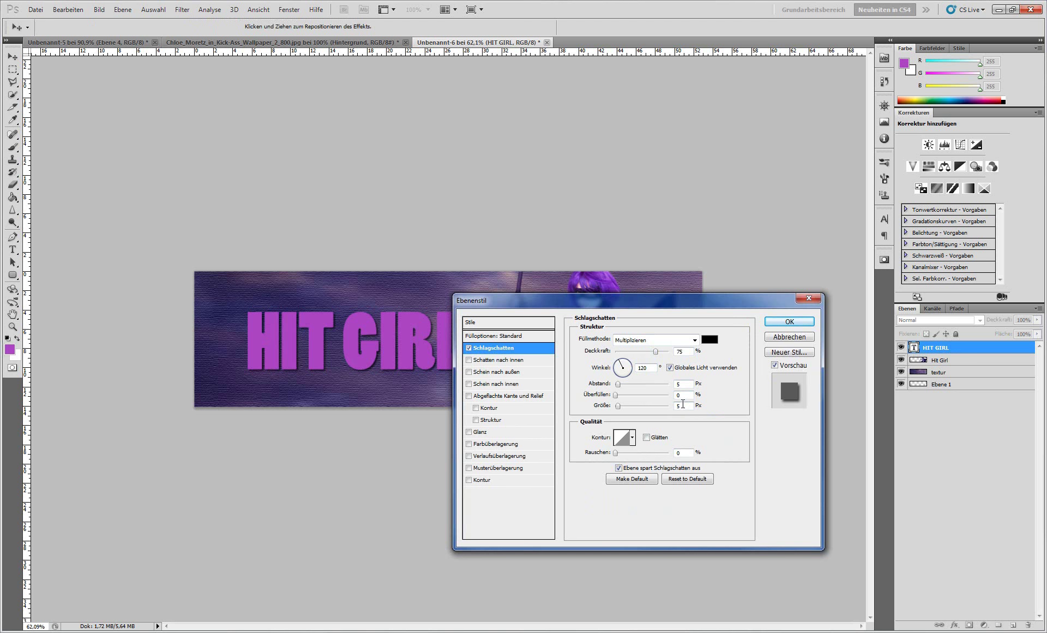
left_click(470, 480)
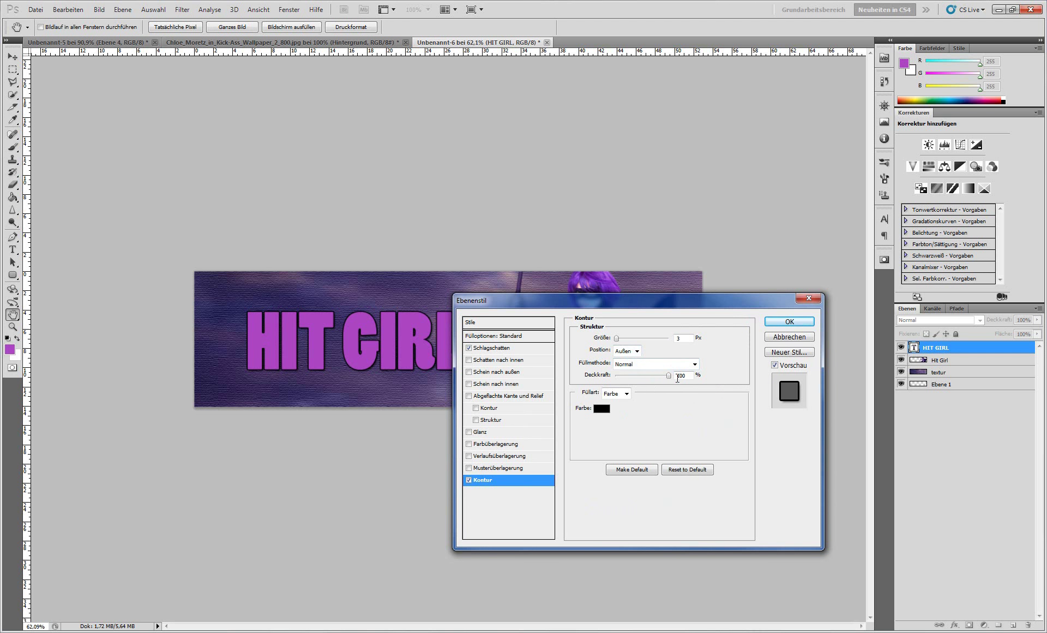
left_click(785, 321)
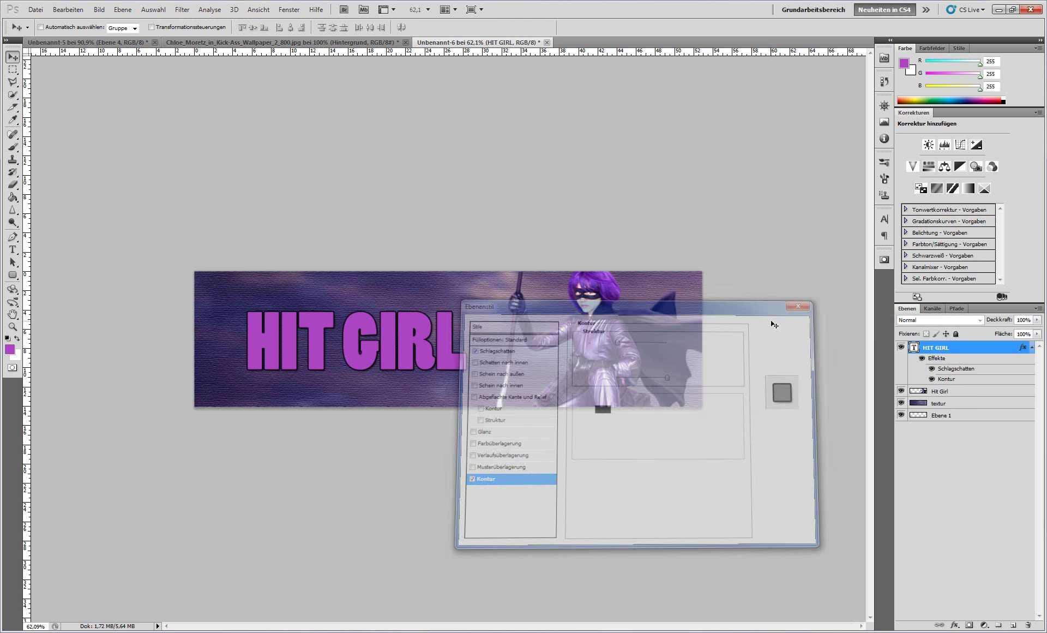
Nudge the text right, add a new layer, and select an oval across the top of HIT GIRL.
left_click_drag(400, 352, 407, 355)
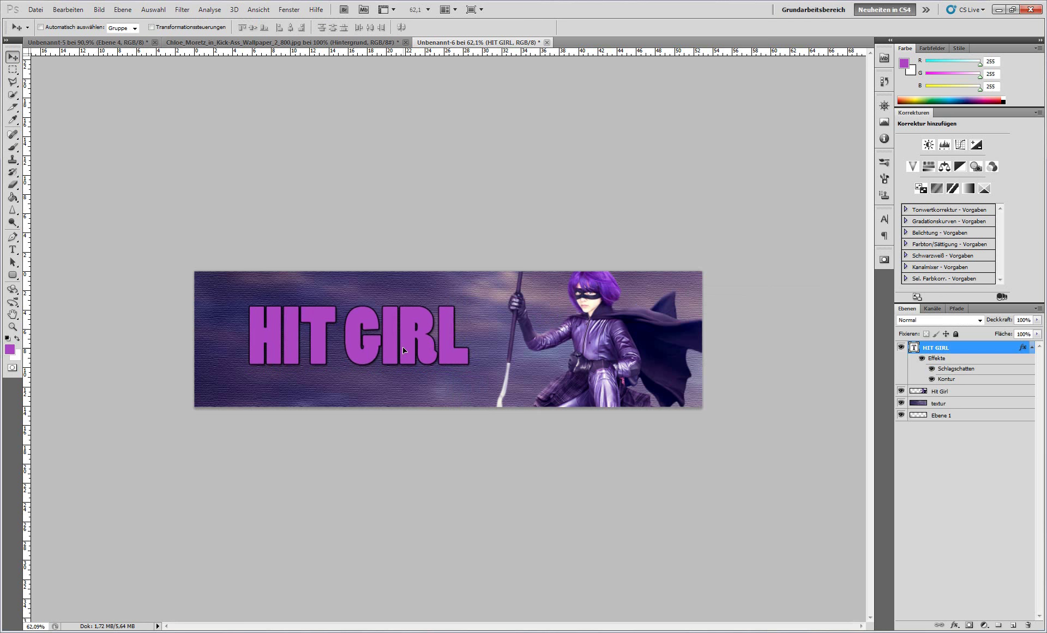
key("m")
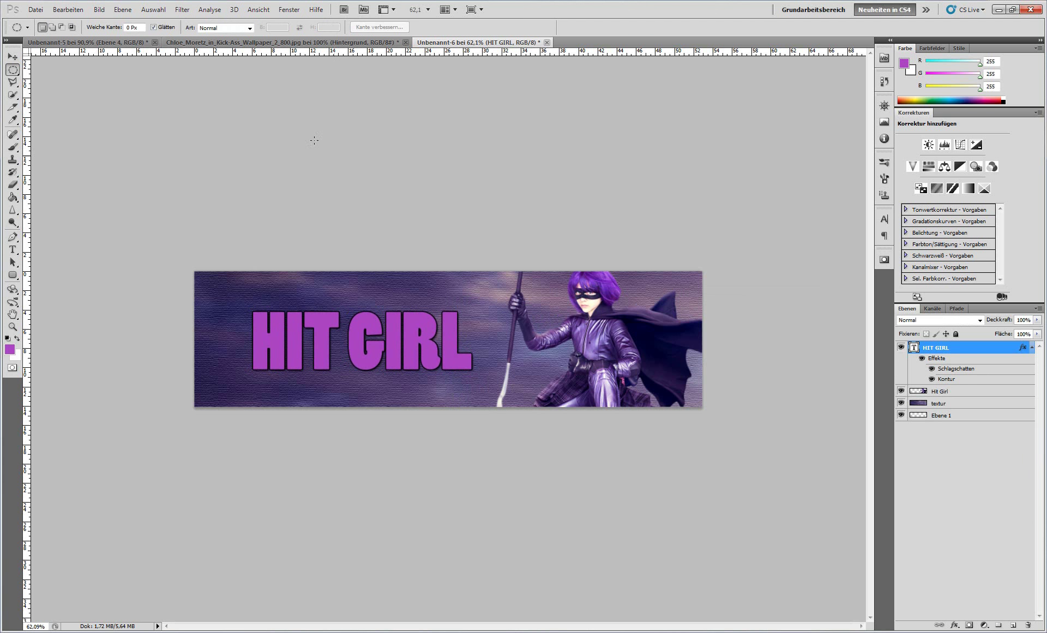
left_click(1012, 626)
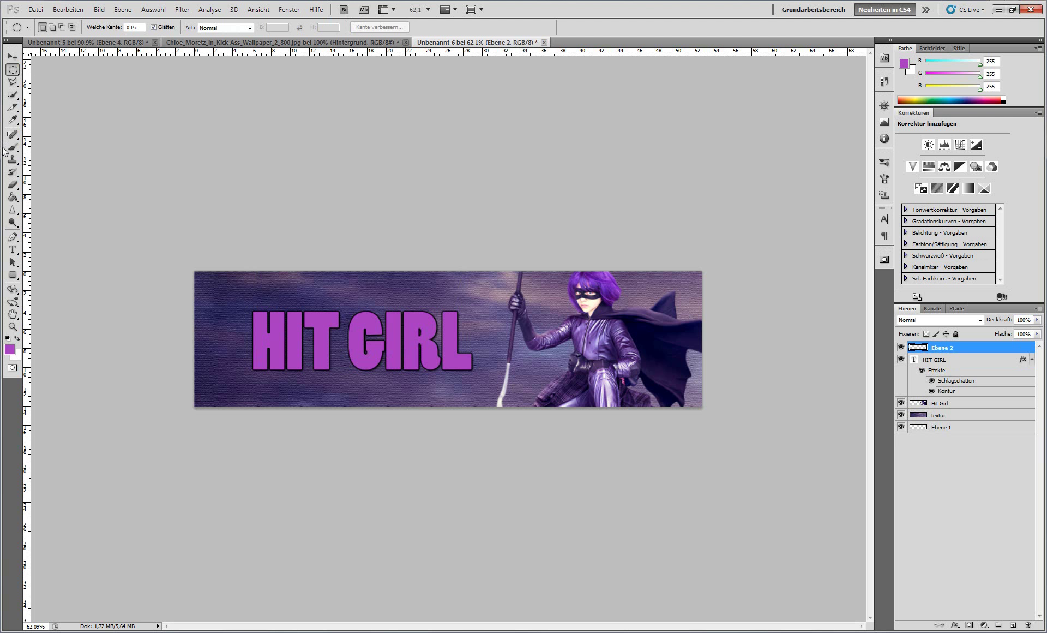
left_click(13, 70)
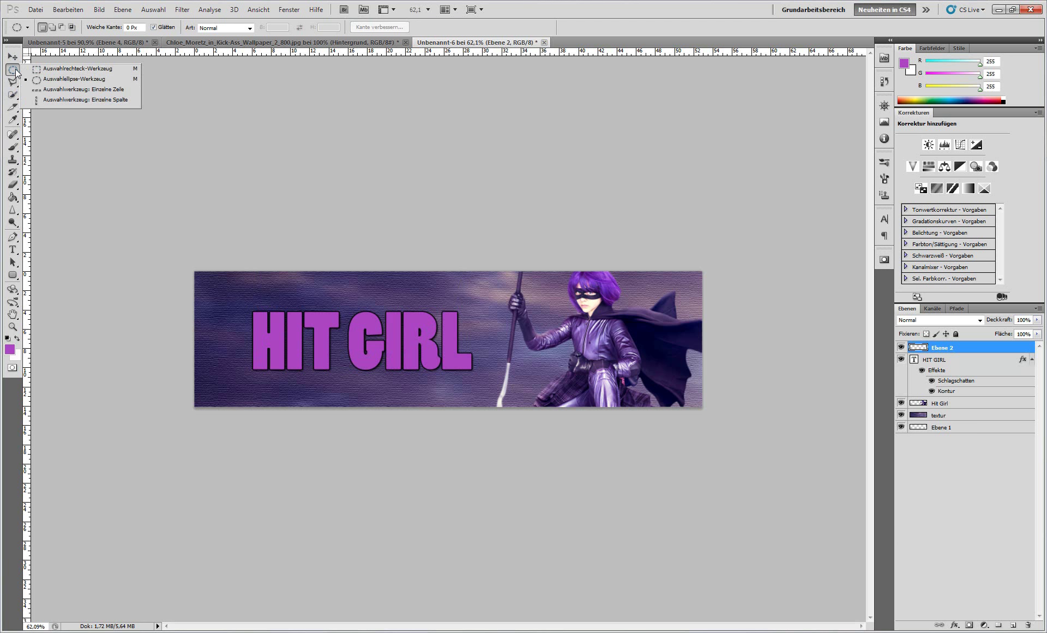
left_click(54, 82)
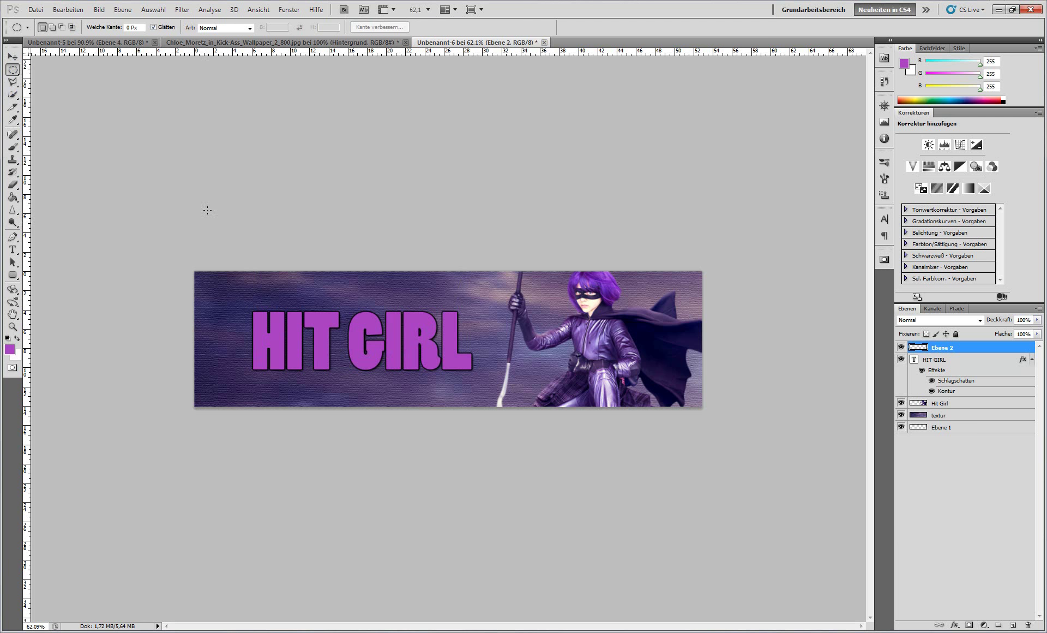
key("ctrl+c")
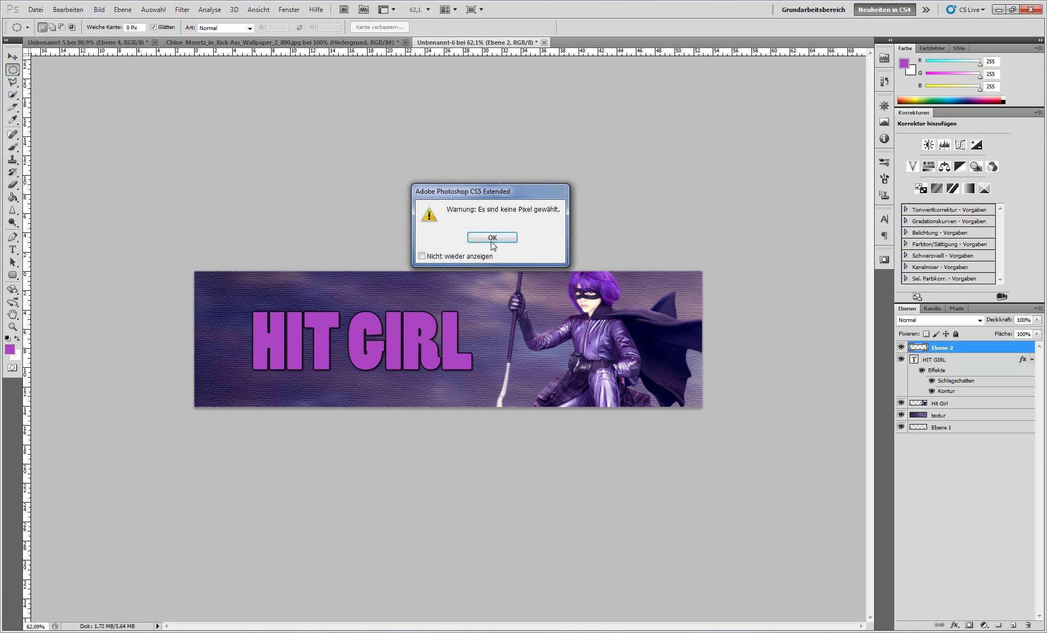
left_click(492, 239)
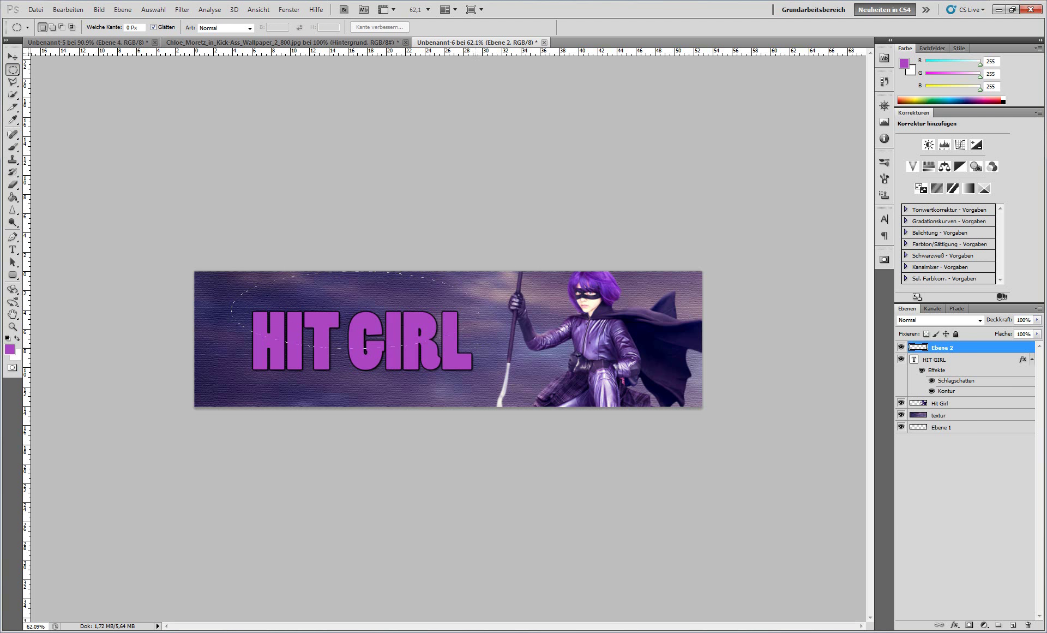
left_click_drag(477, 345, 478, 346)
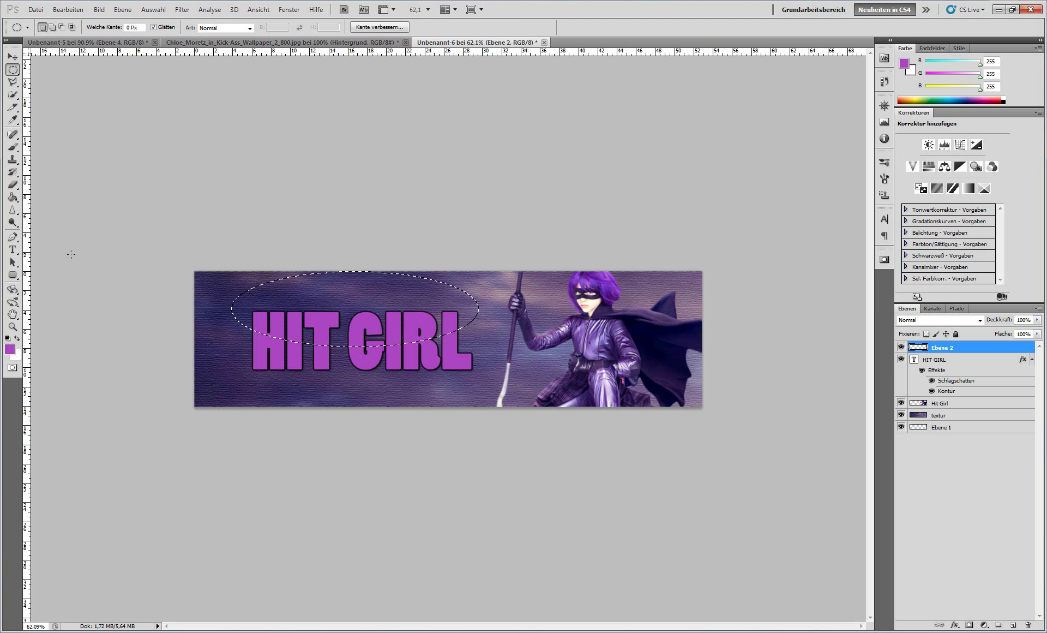
Fill the oval selection with white using the Paint Bucket.
left_click(18, 338)
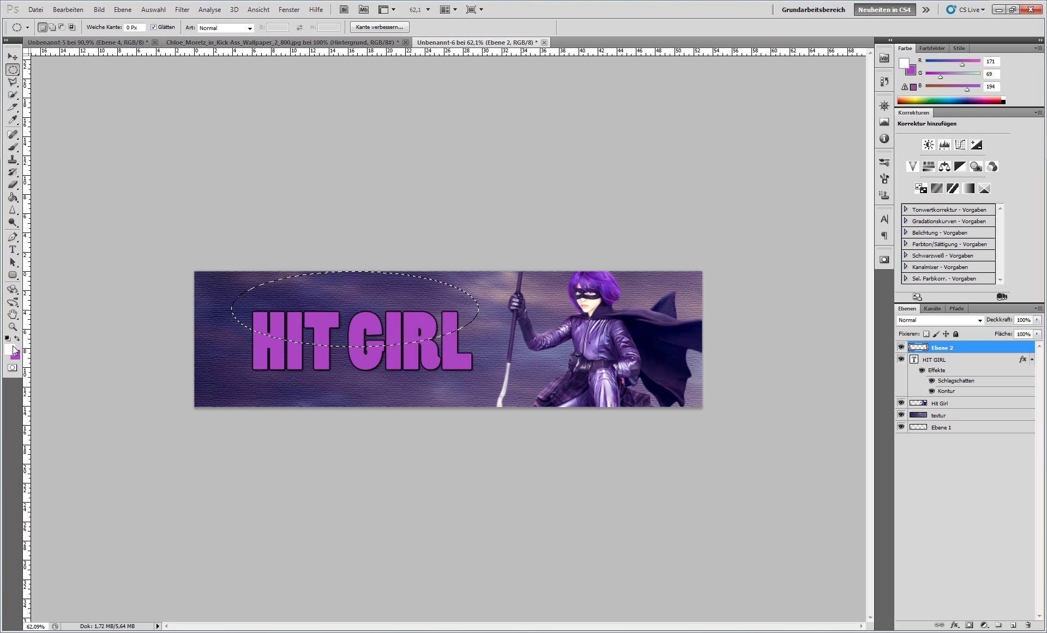
left_click(14, 198)
right_click(13, 197)
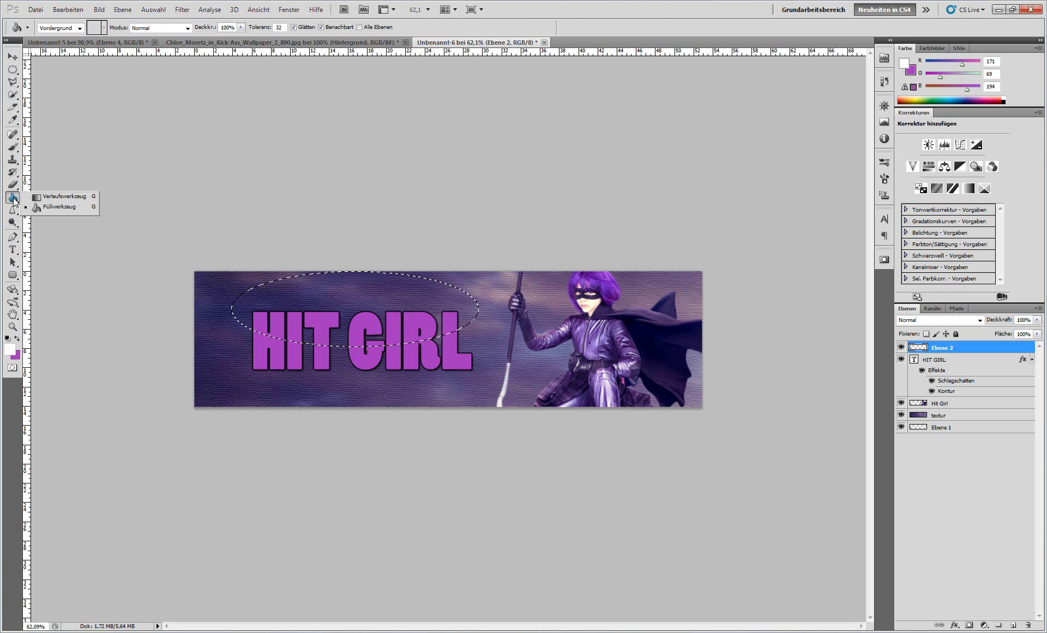
left_click(47, 209)
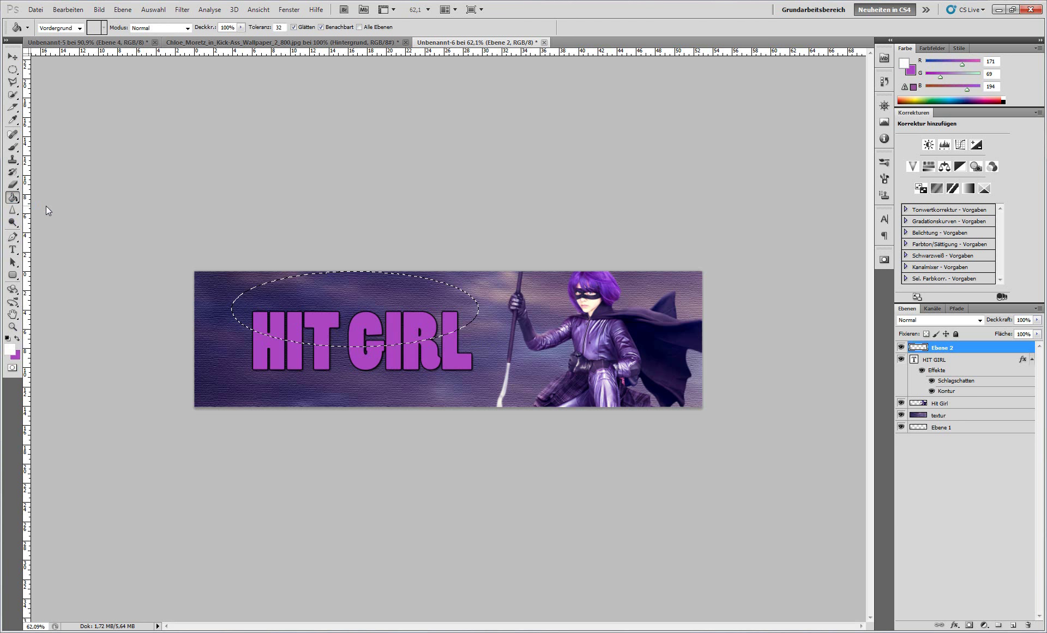
left_click(346, 292)
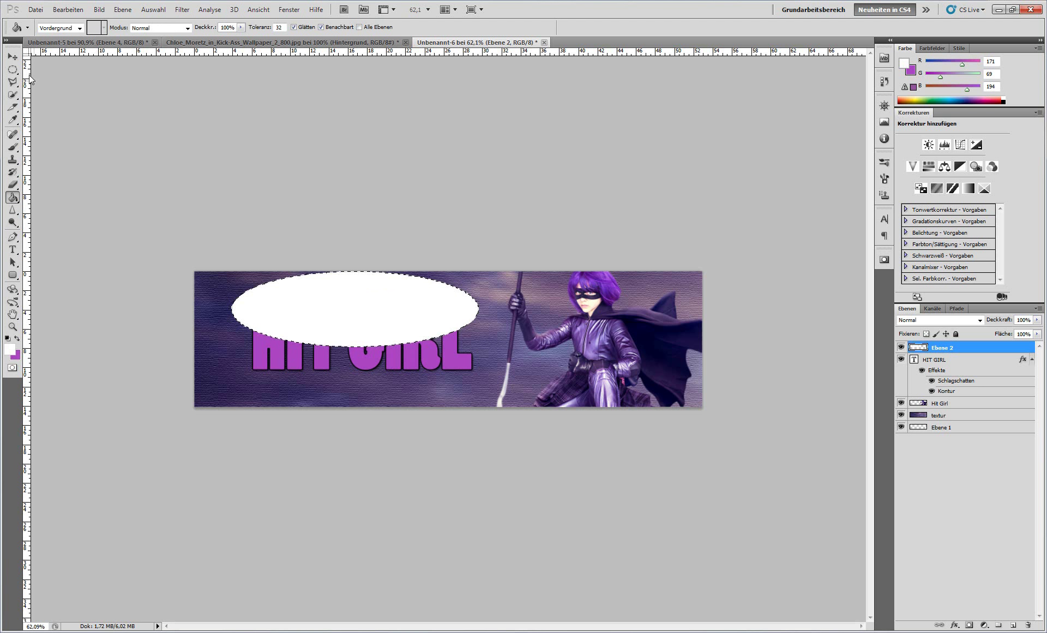
Deselect the oval and set its layer opacity to 33%.
key("v")
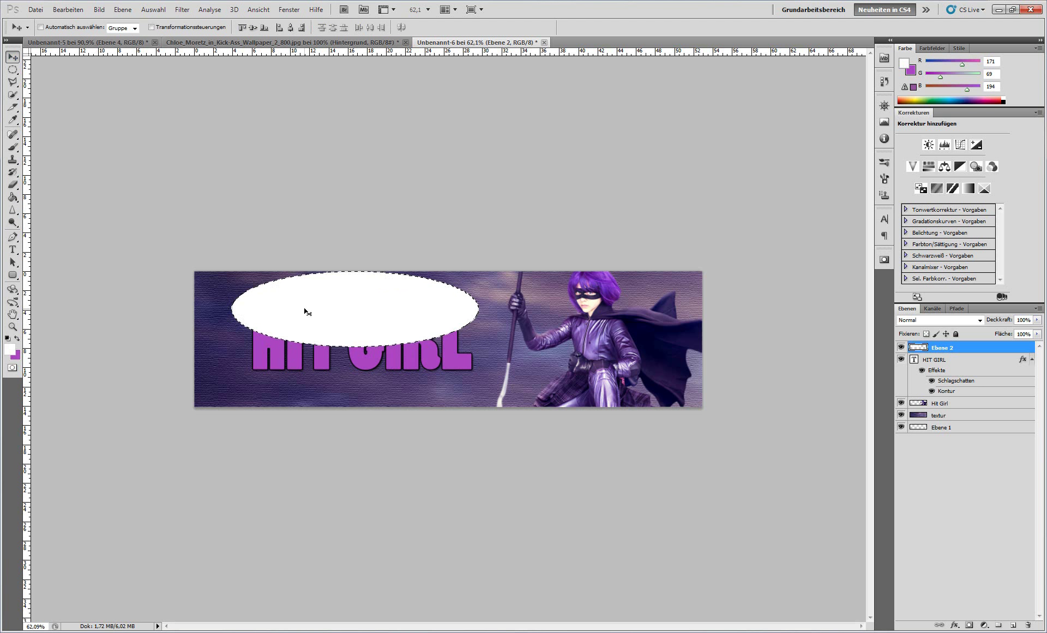
key("ctrl+d")
key("Delete")
key("BackSpace")
key("BackSpace")
type("33")
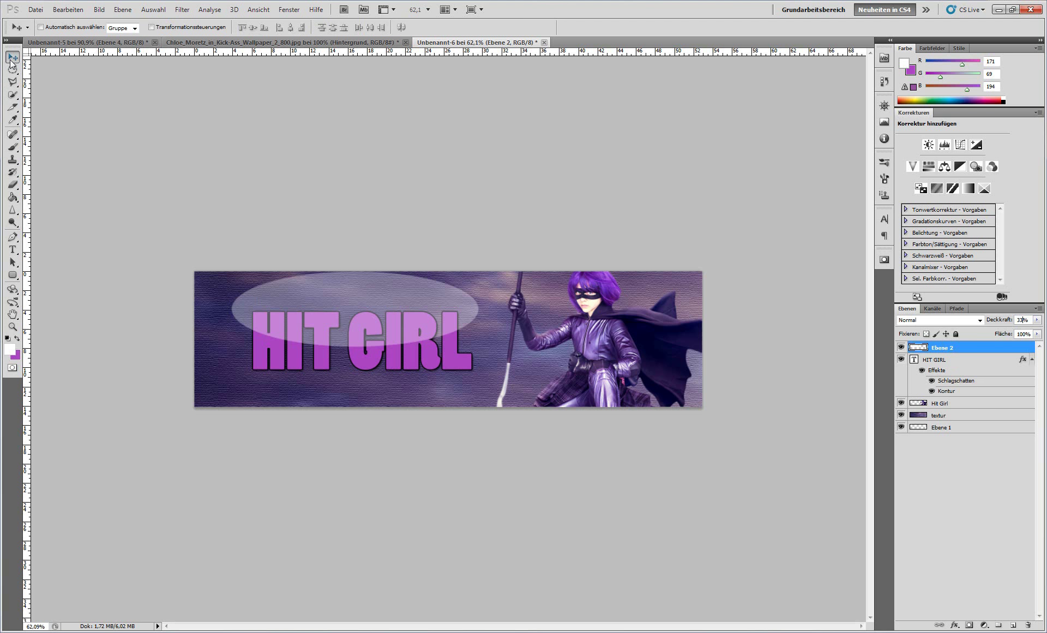
Load the HIT GIRL letters as a selection from the text layer thumbnail.
left_click(941, 362)
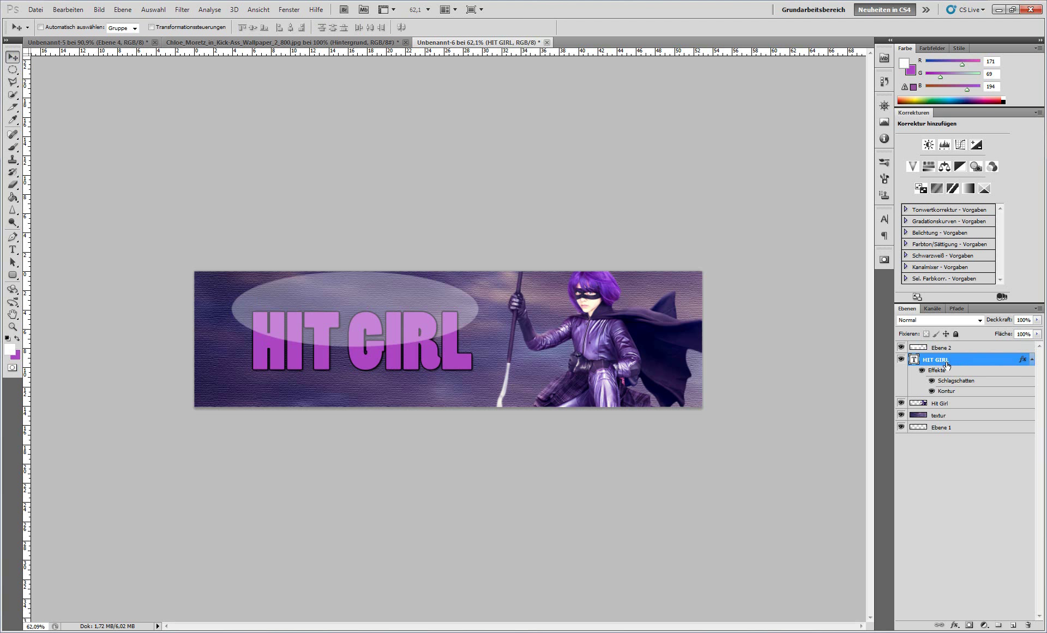
left_click(930, 362)
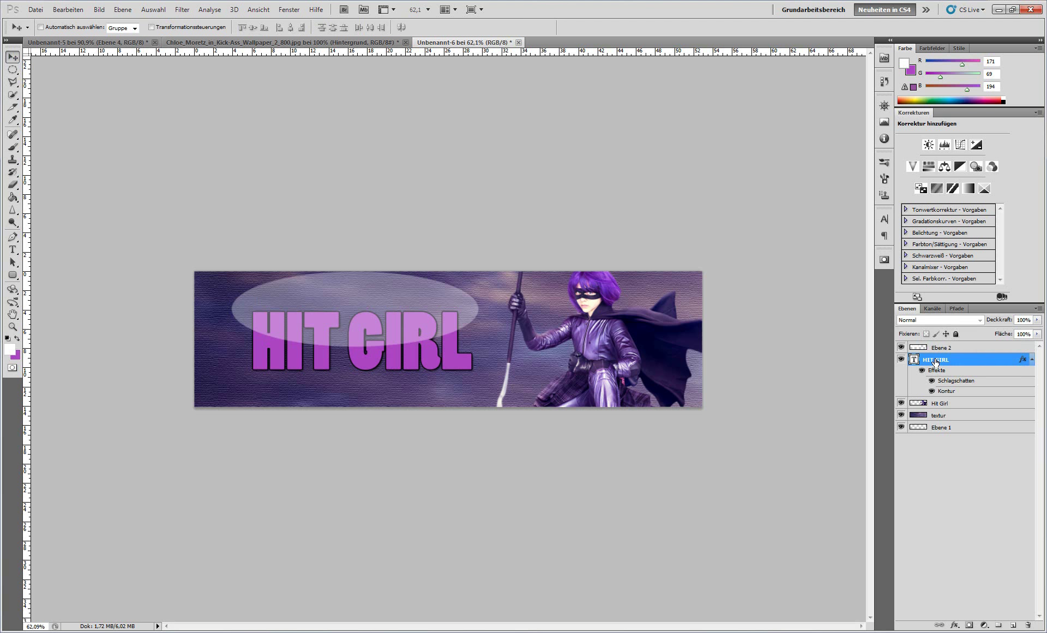
left_click(915, 361, "ctrl")
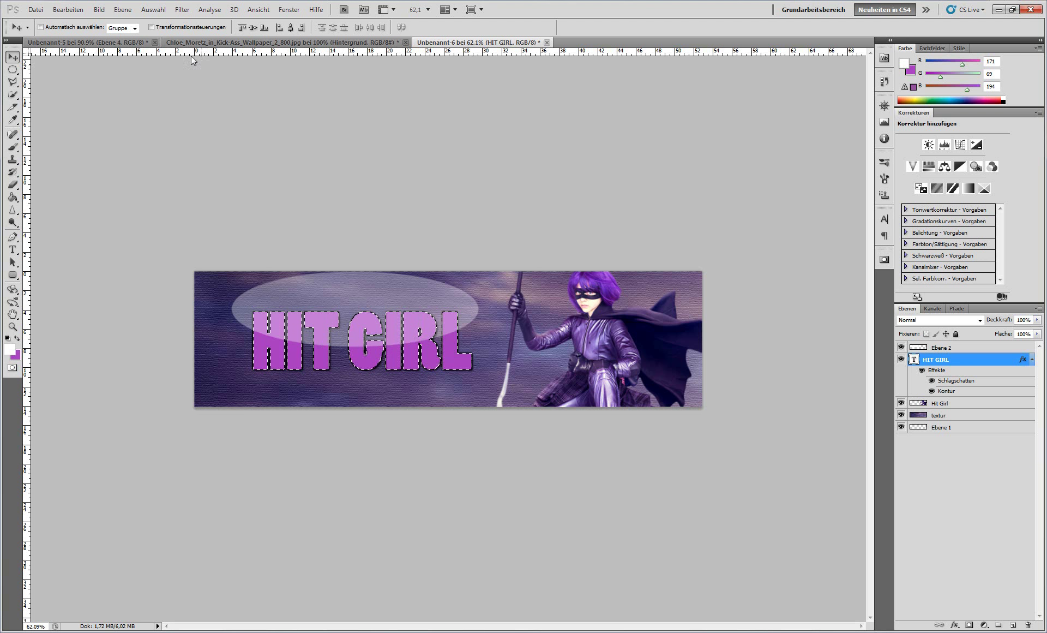
Invert the selection, delete the oval outside the letters on Ebene 2, then deselect.
left_click(153, 9)
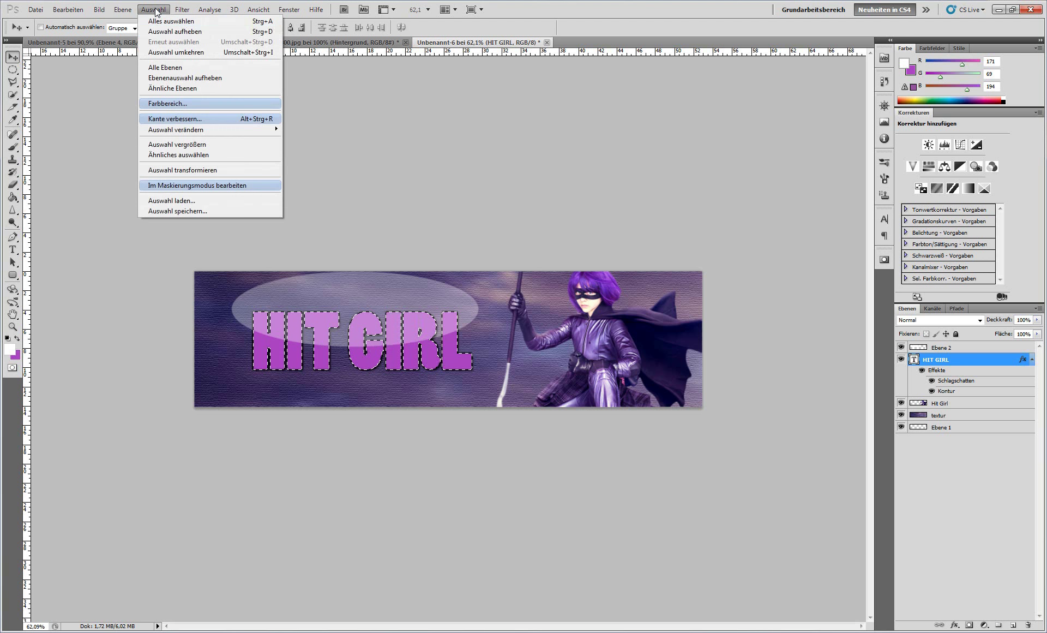
left_click(163, 51)
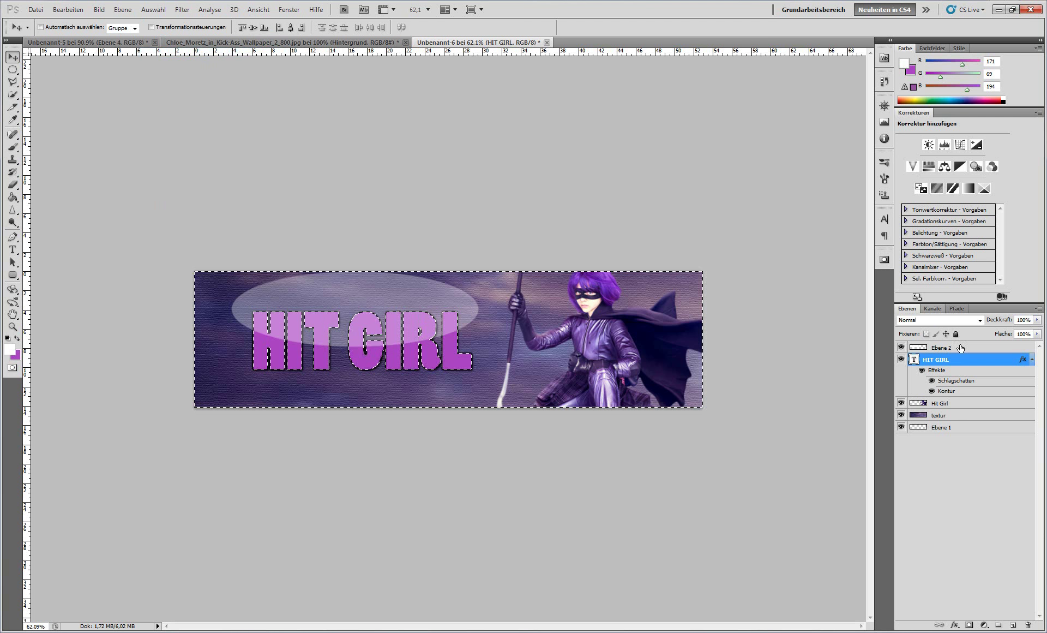
left_click(939, 348)
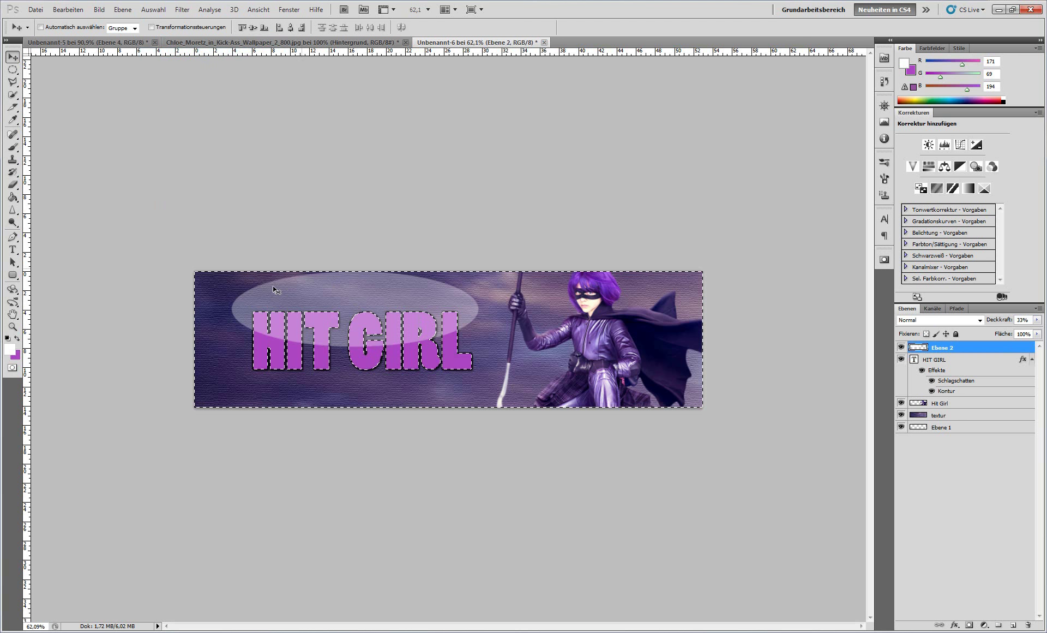
key("Delete")
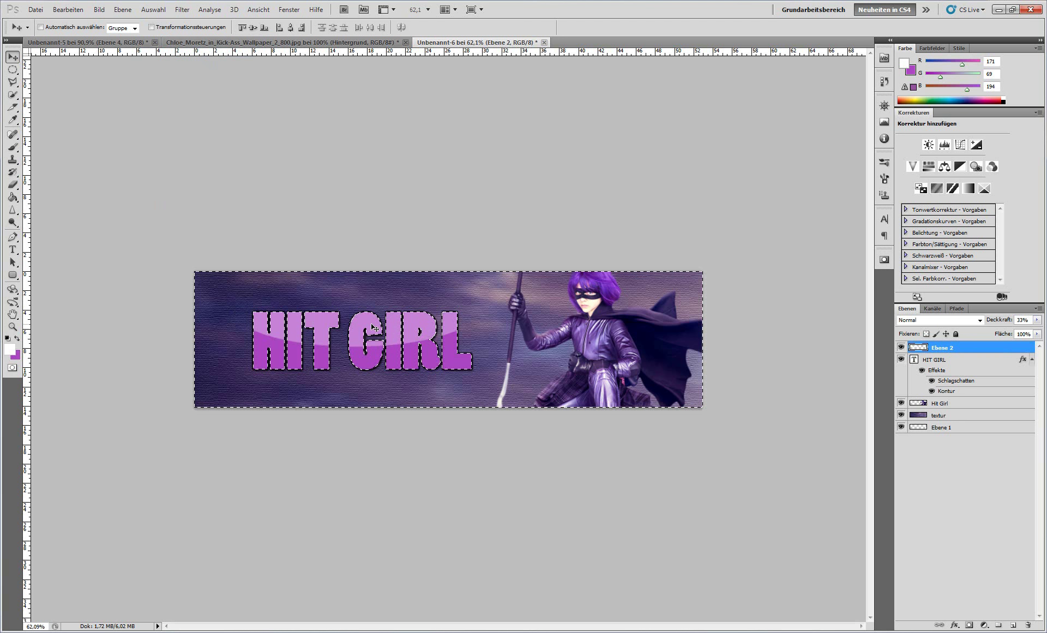
key("ctrl+d")
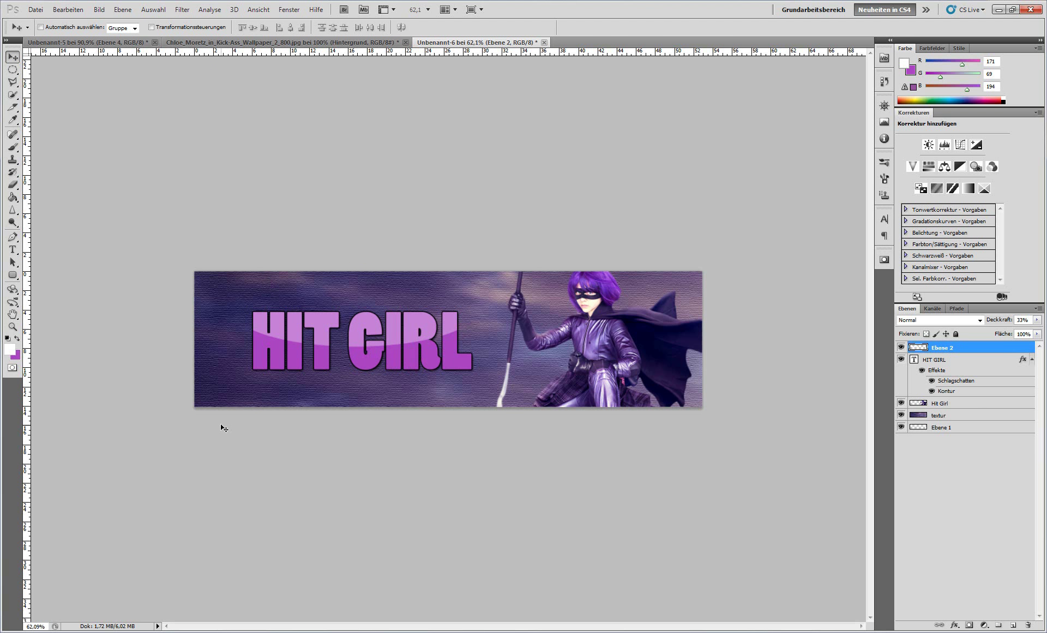
left_click(299, 43)
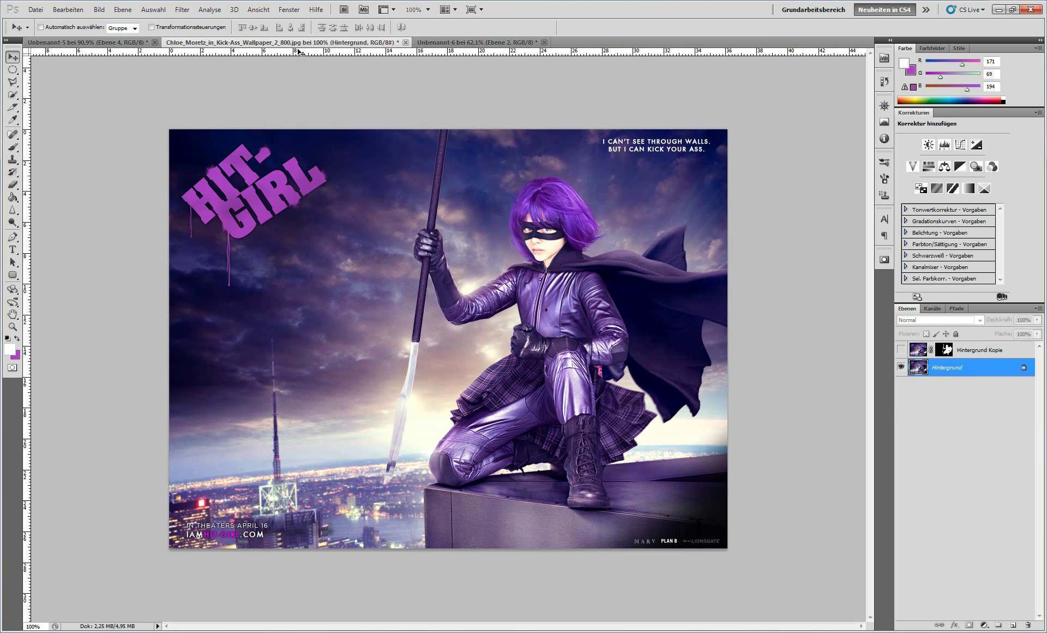
left_click(473, 43)
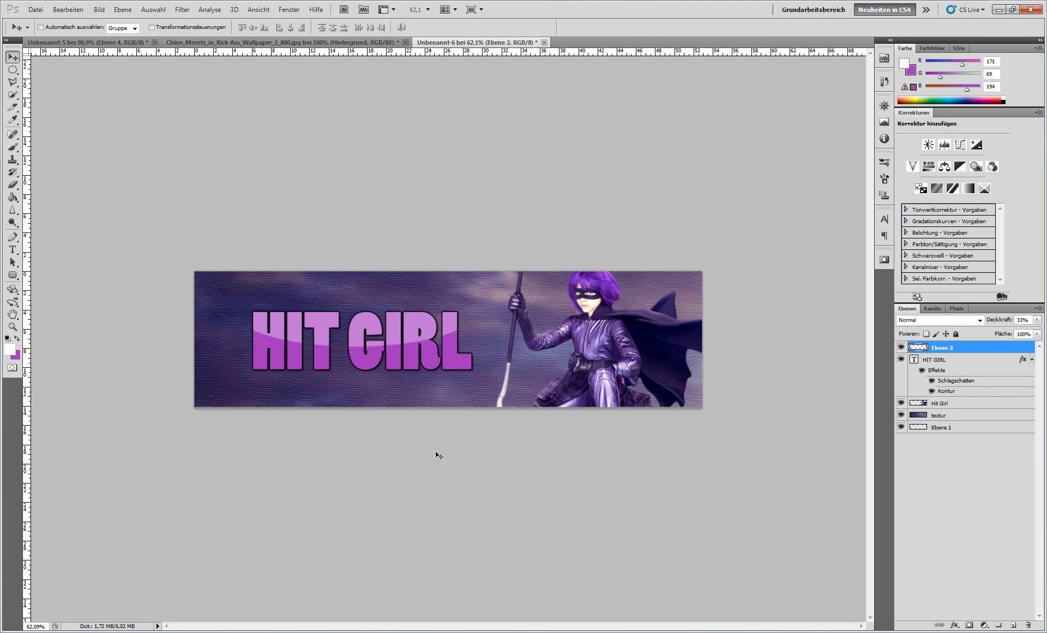